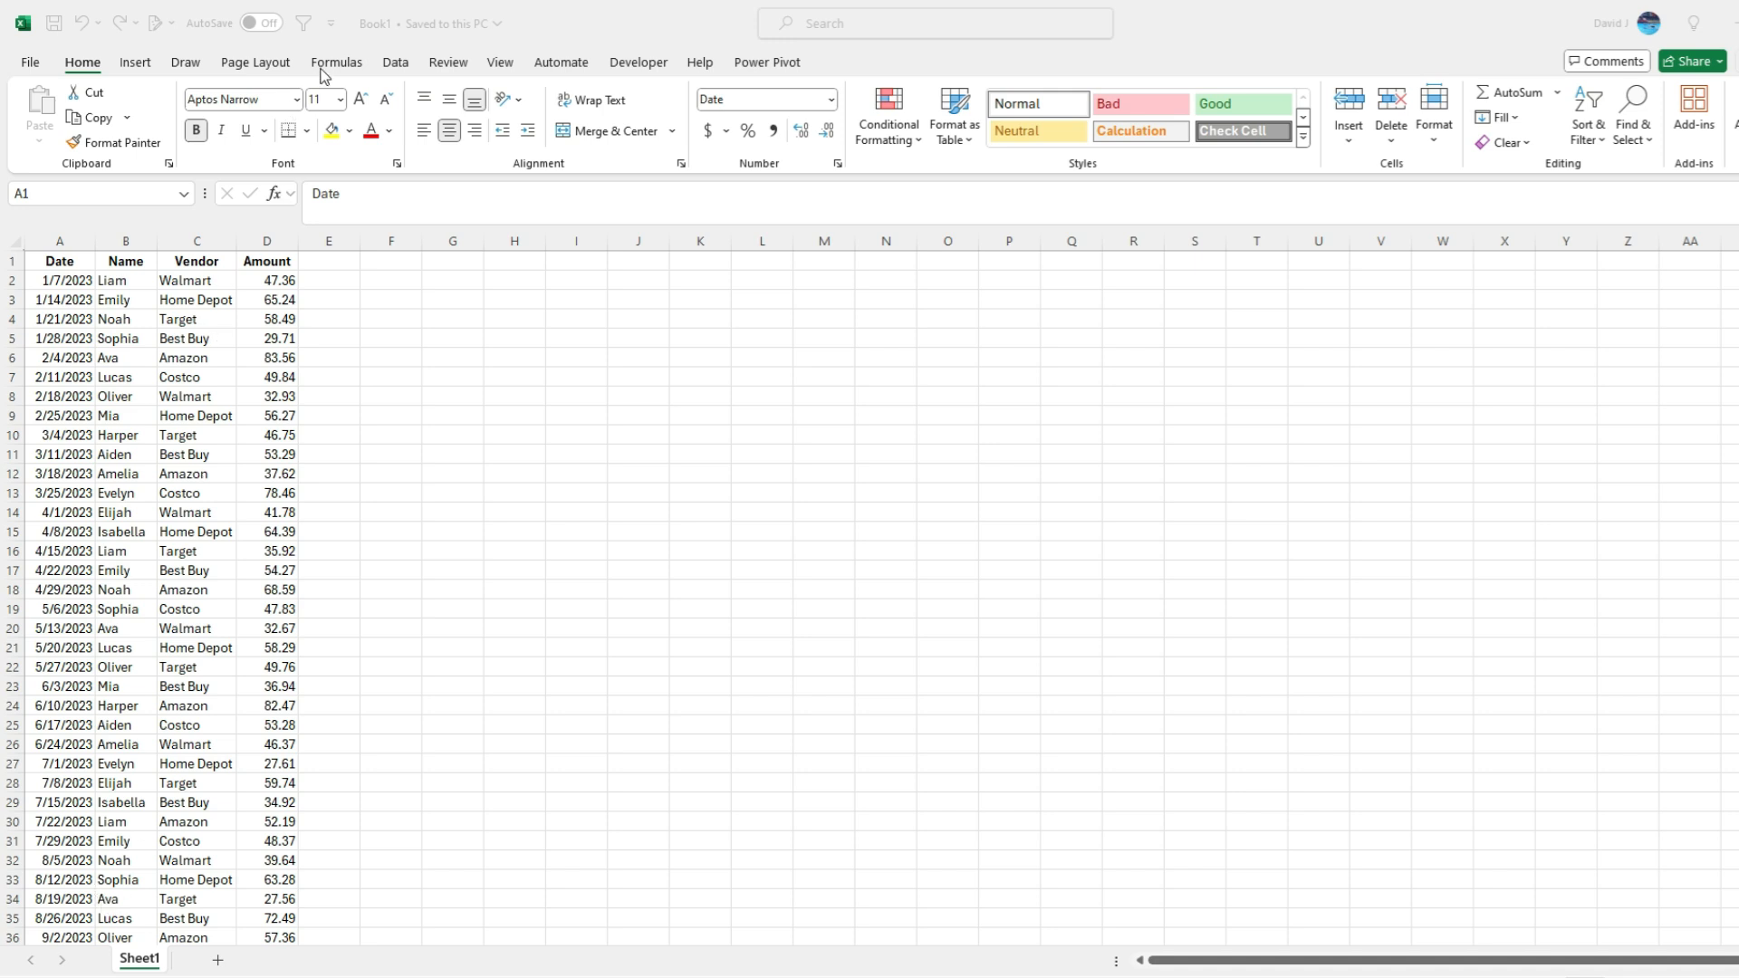
Step: Add the Form command from the All Commands list to the Quick Access Toolbar
click(331, 24)
click(331, 25)
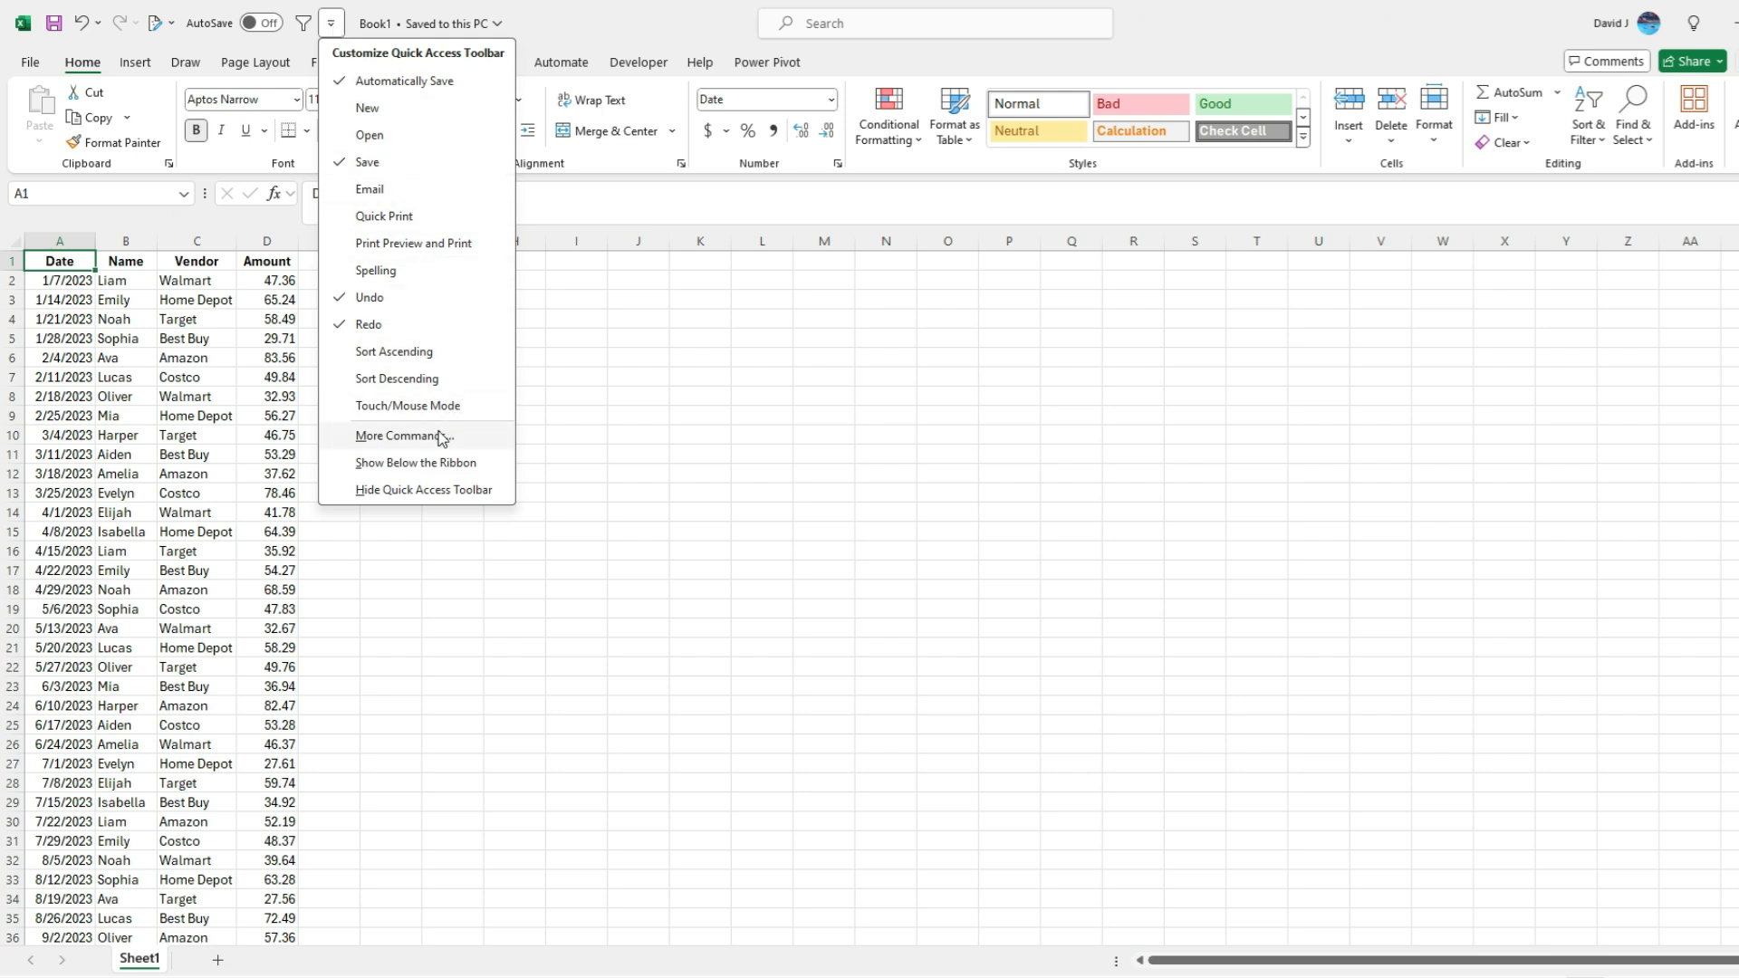
click(387, 440)
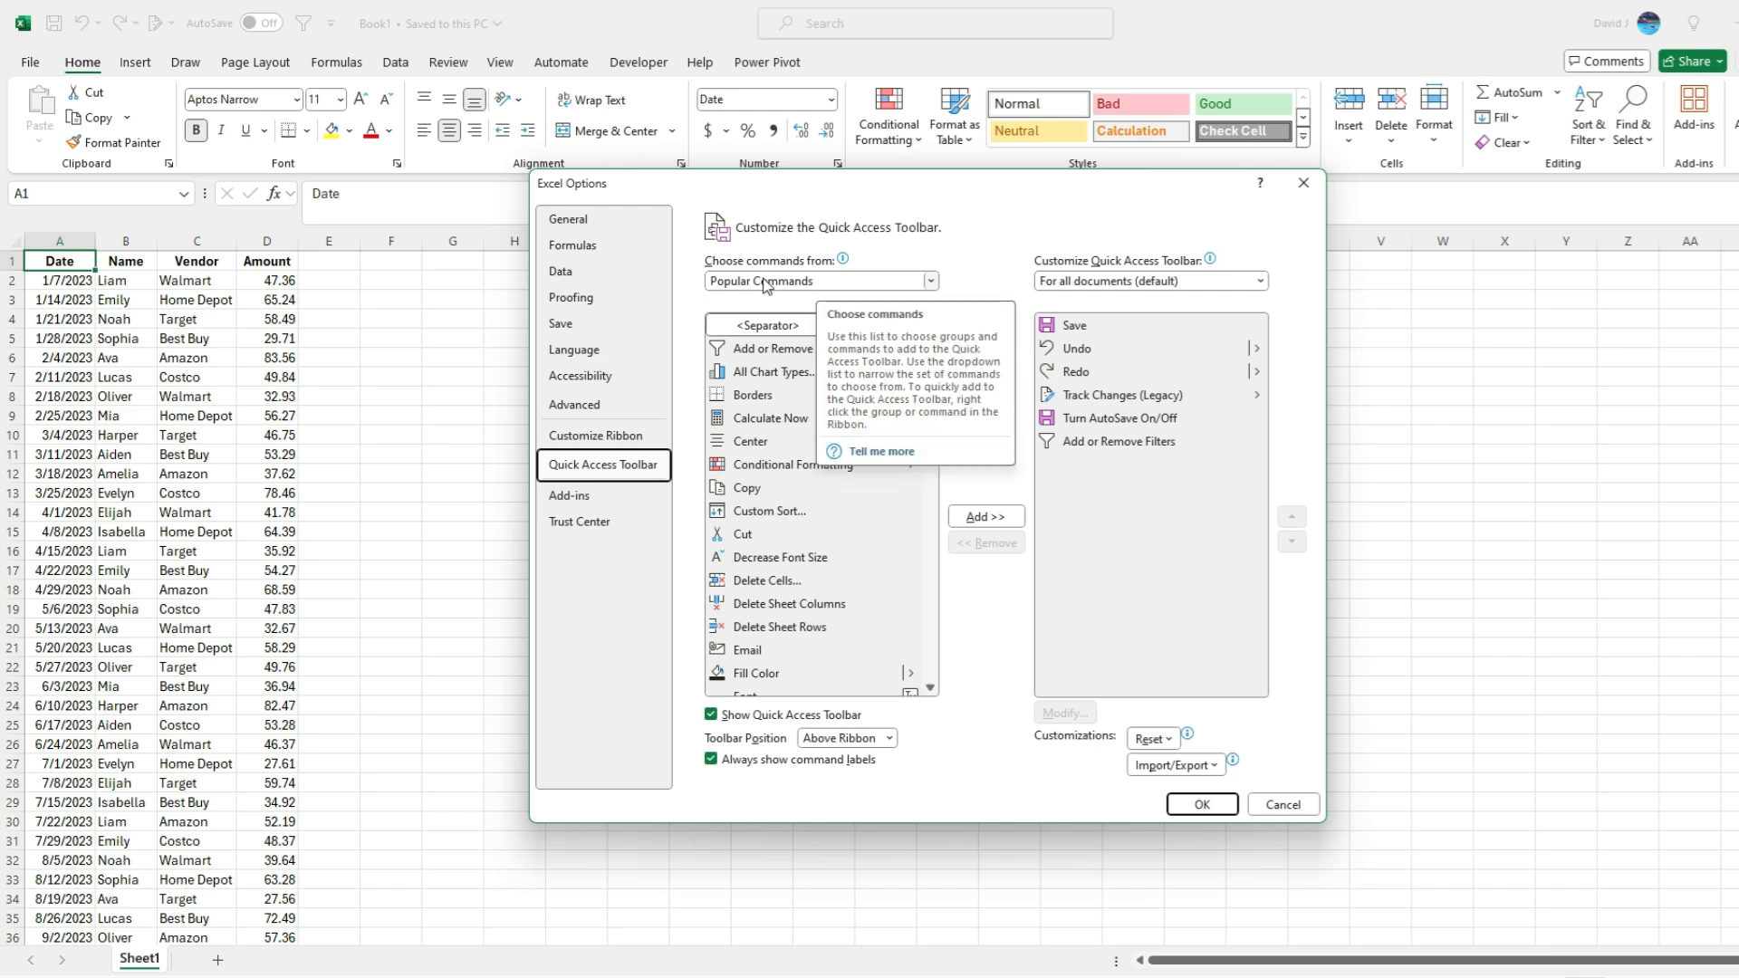
click(865, 282)
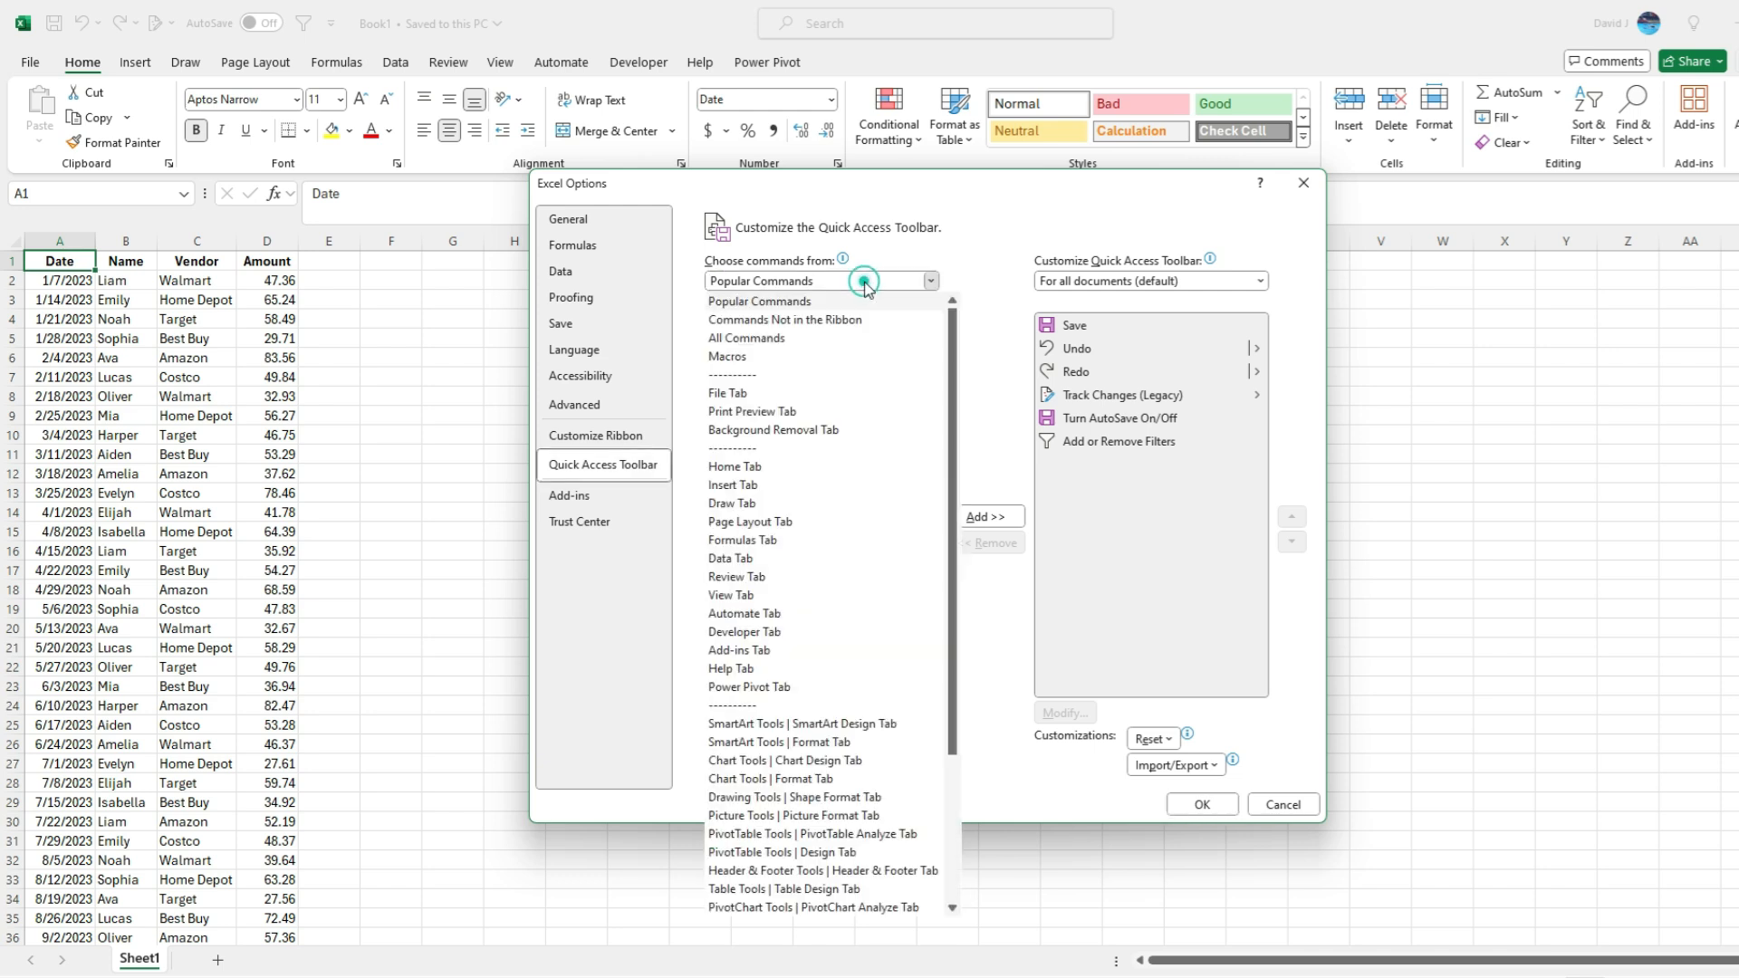
click(795, 339)
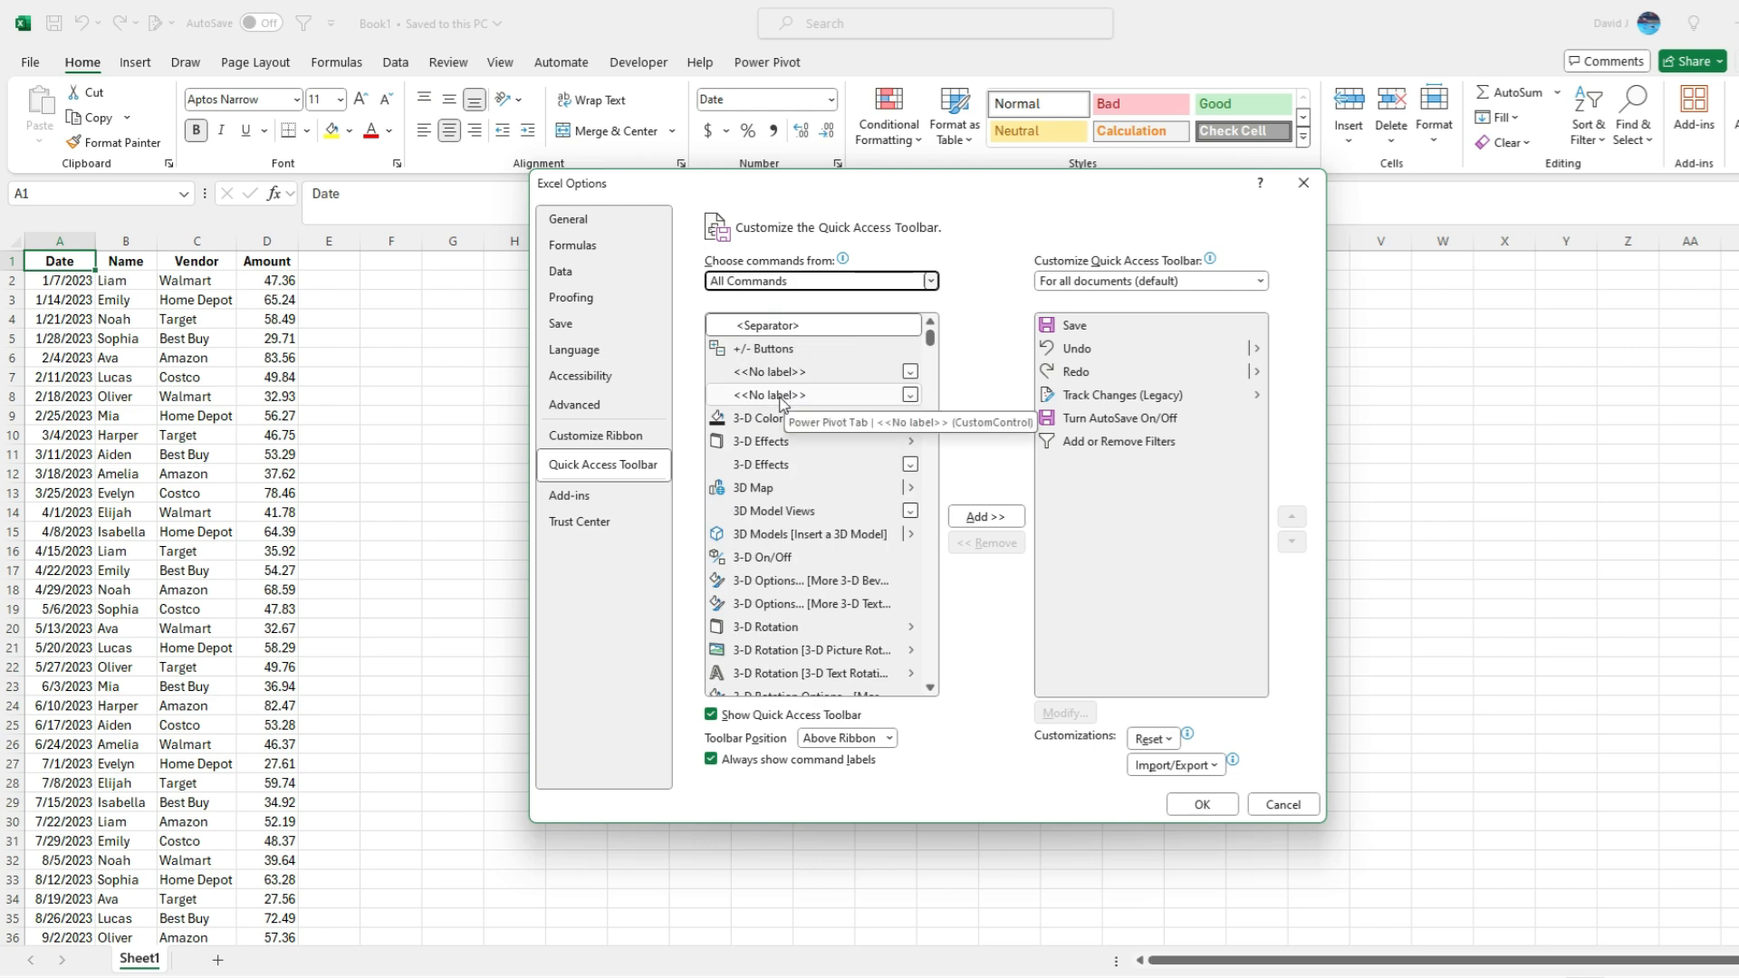
click(781, 395)
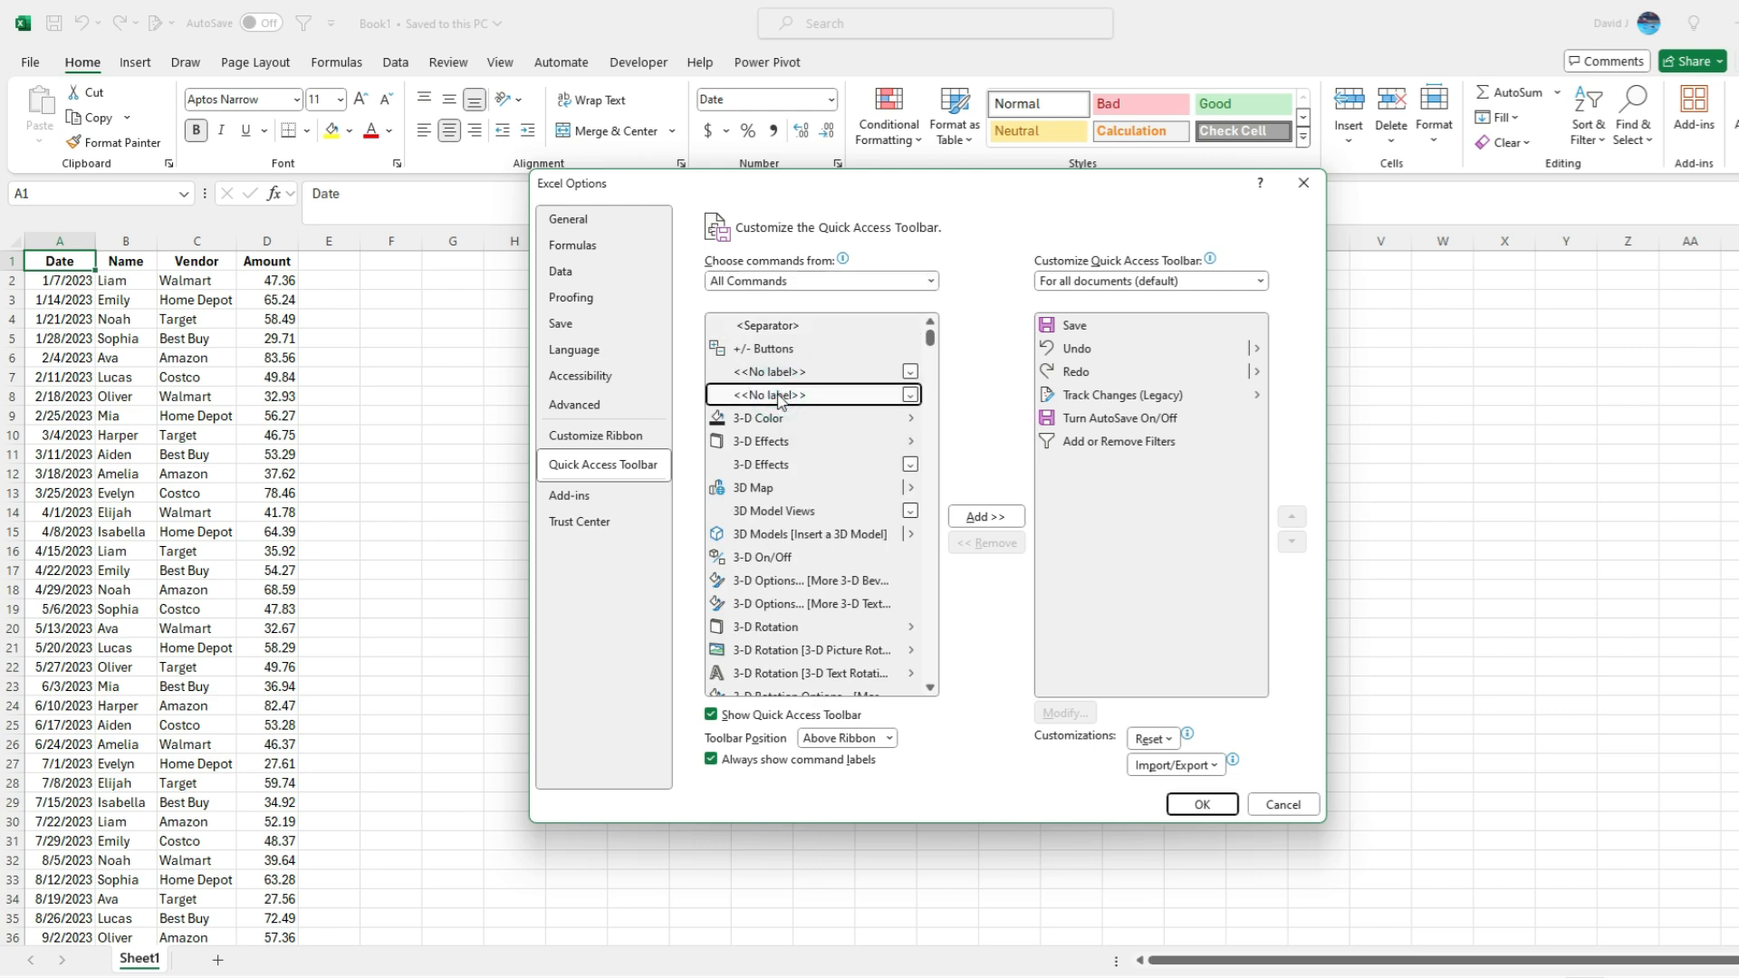
text(form)
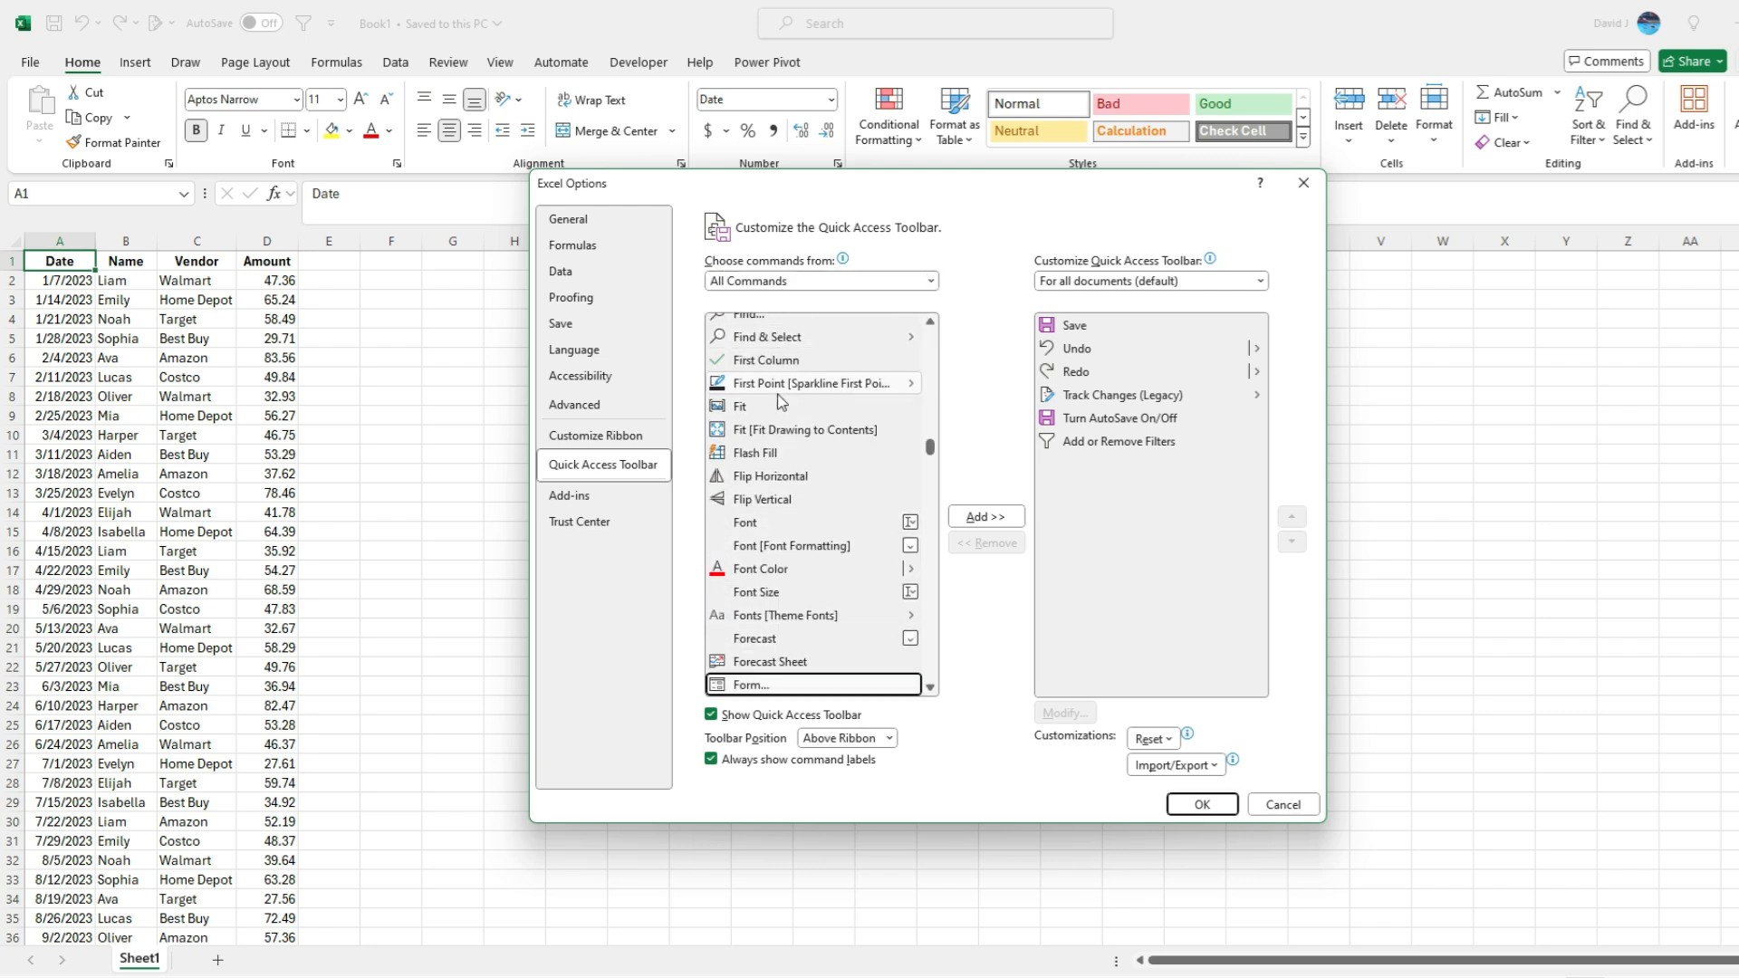
double_click(774, 685)
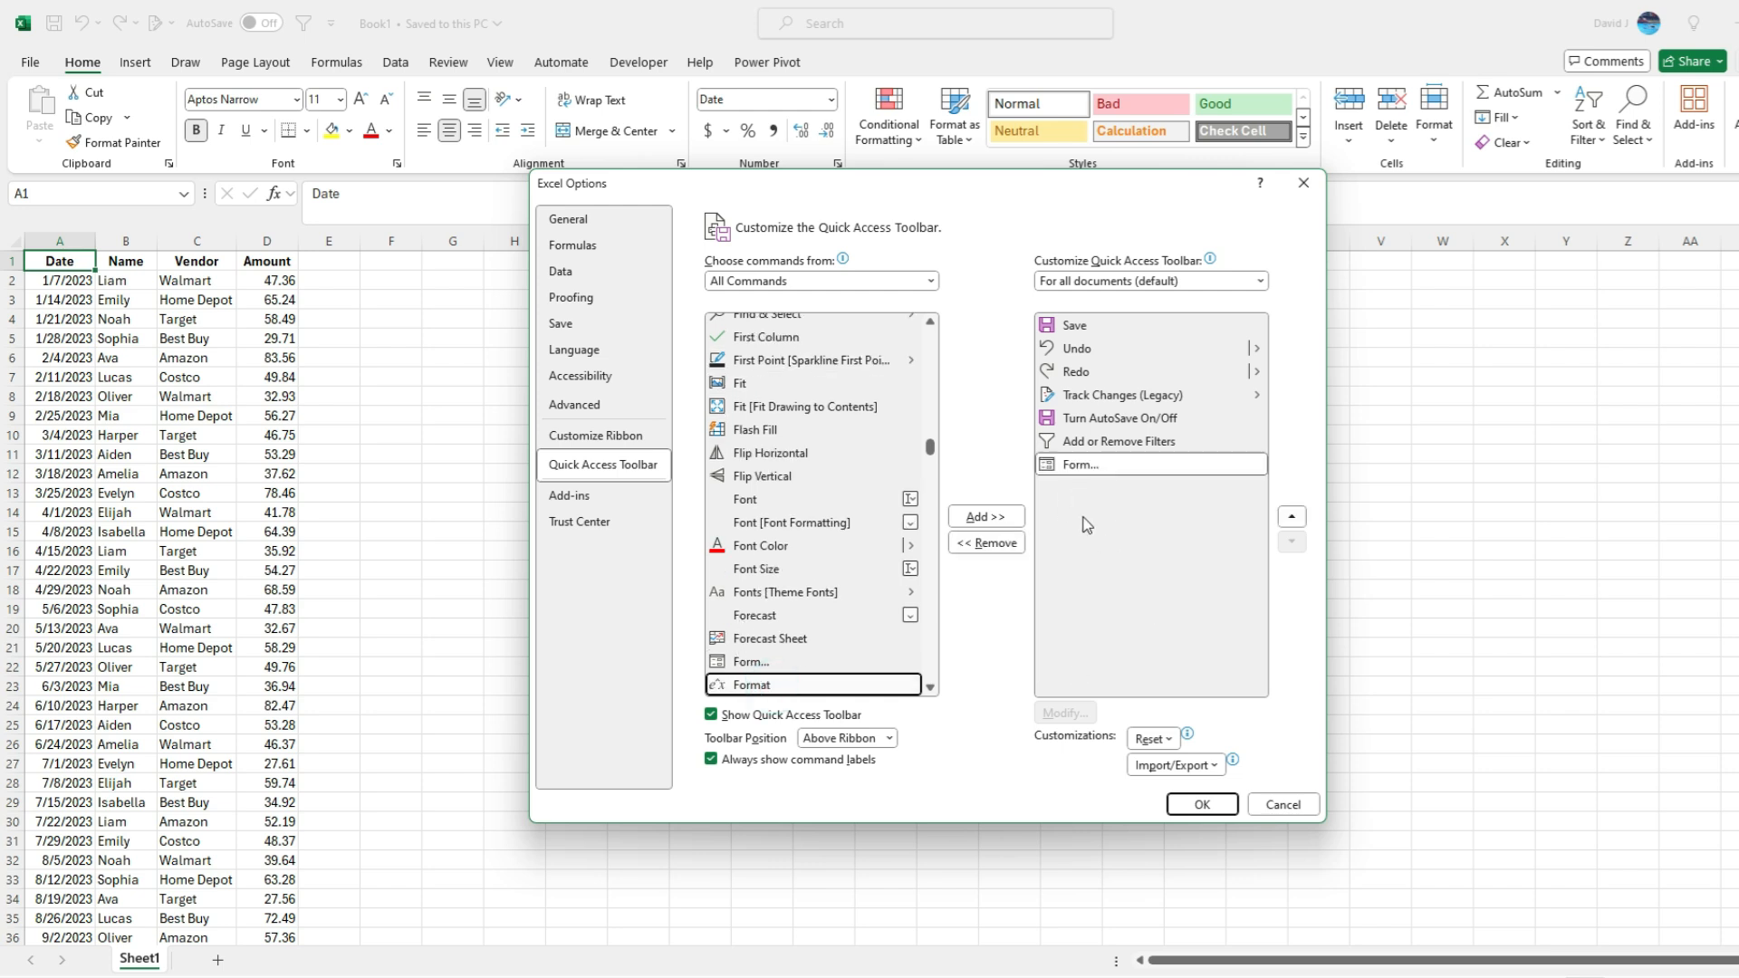
click(1202, 804)
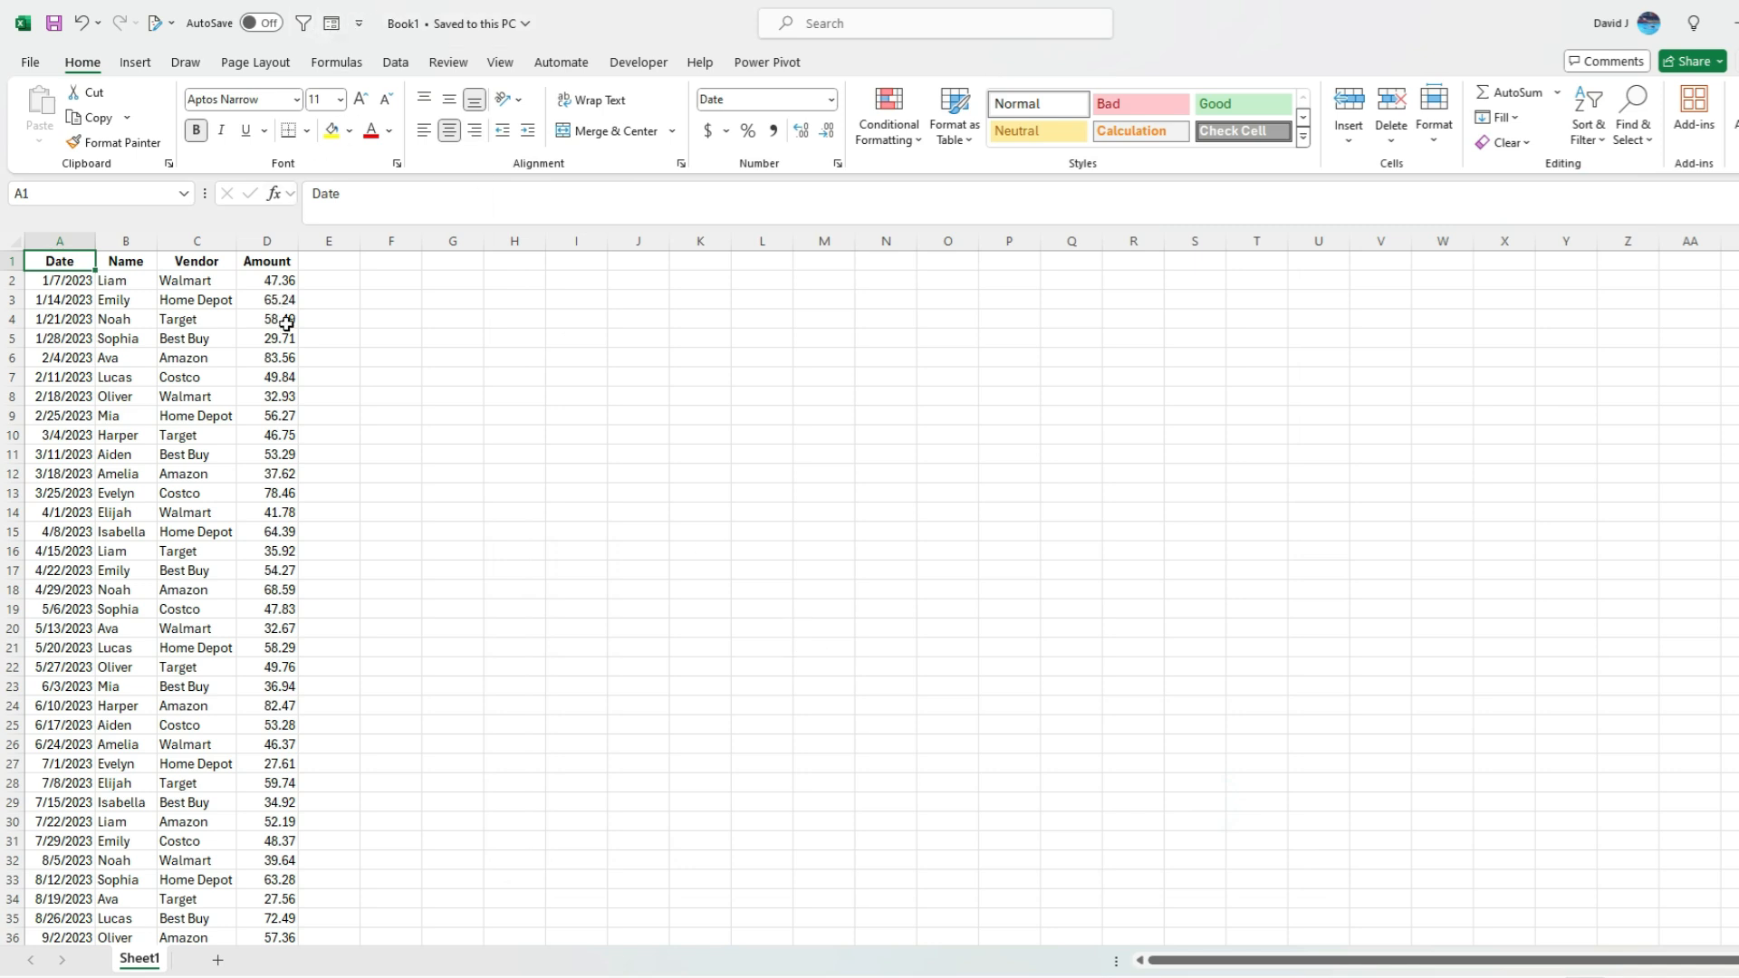
Step: Open the data form for the expense list and find the first record matching a person's name entered as criterion
click(334, 29)
drag(166, 673, 482, 327)
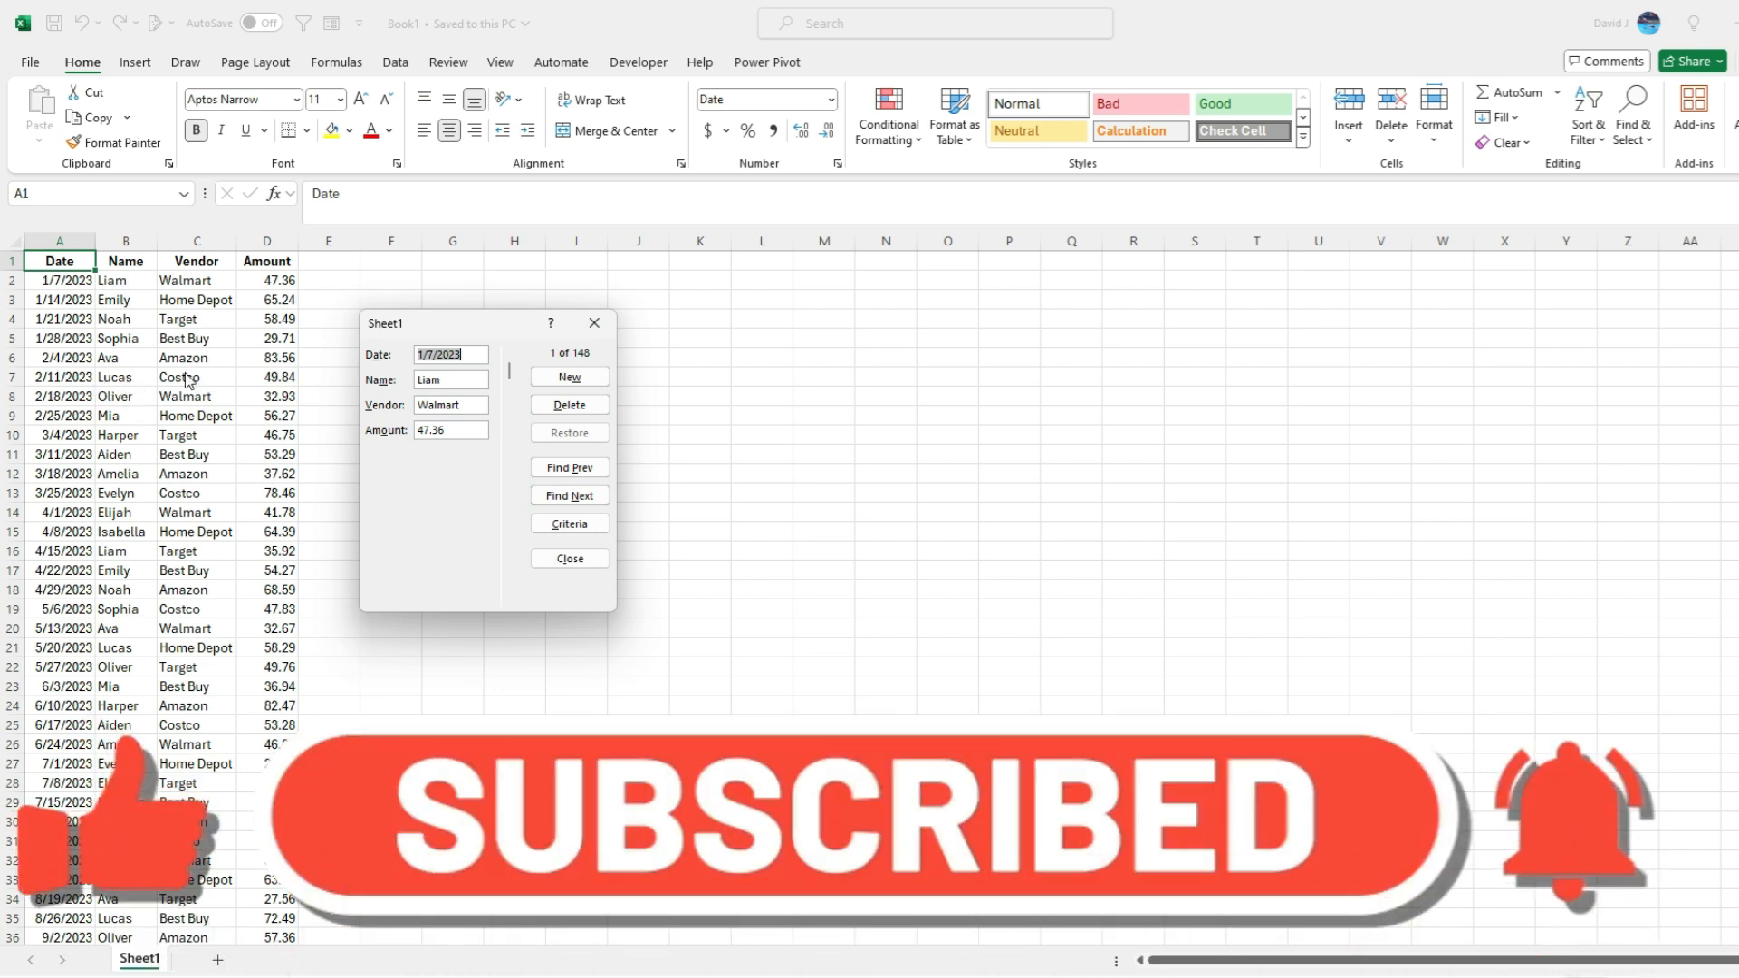
click(570, 524)
click(448, 378)
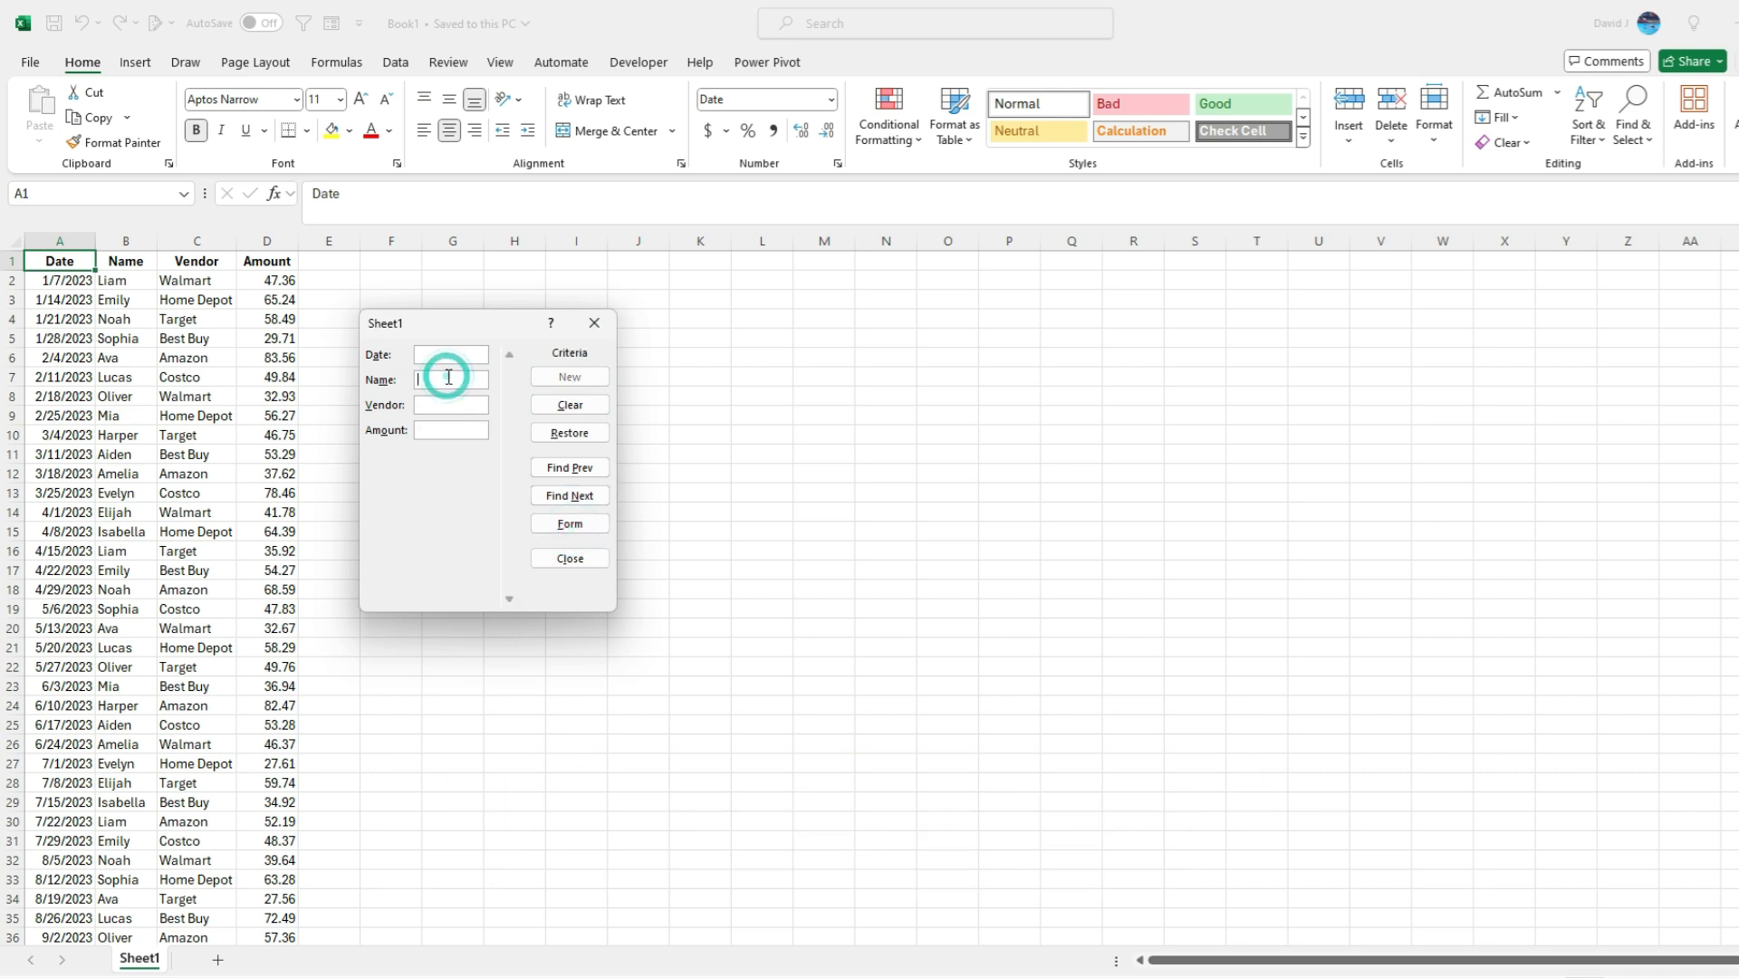
text(Lucas)
click(596, 494)
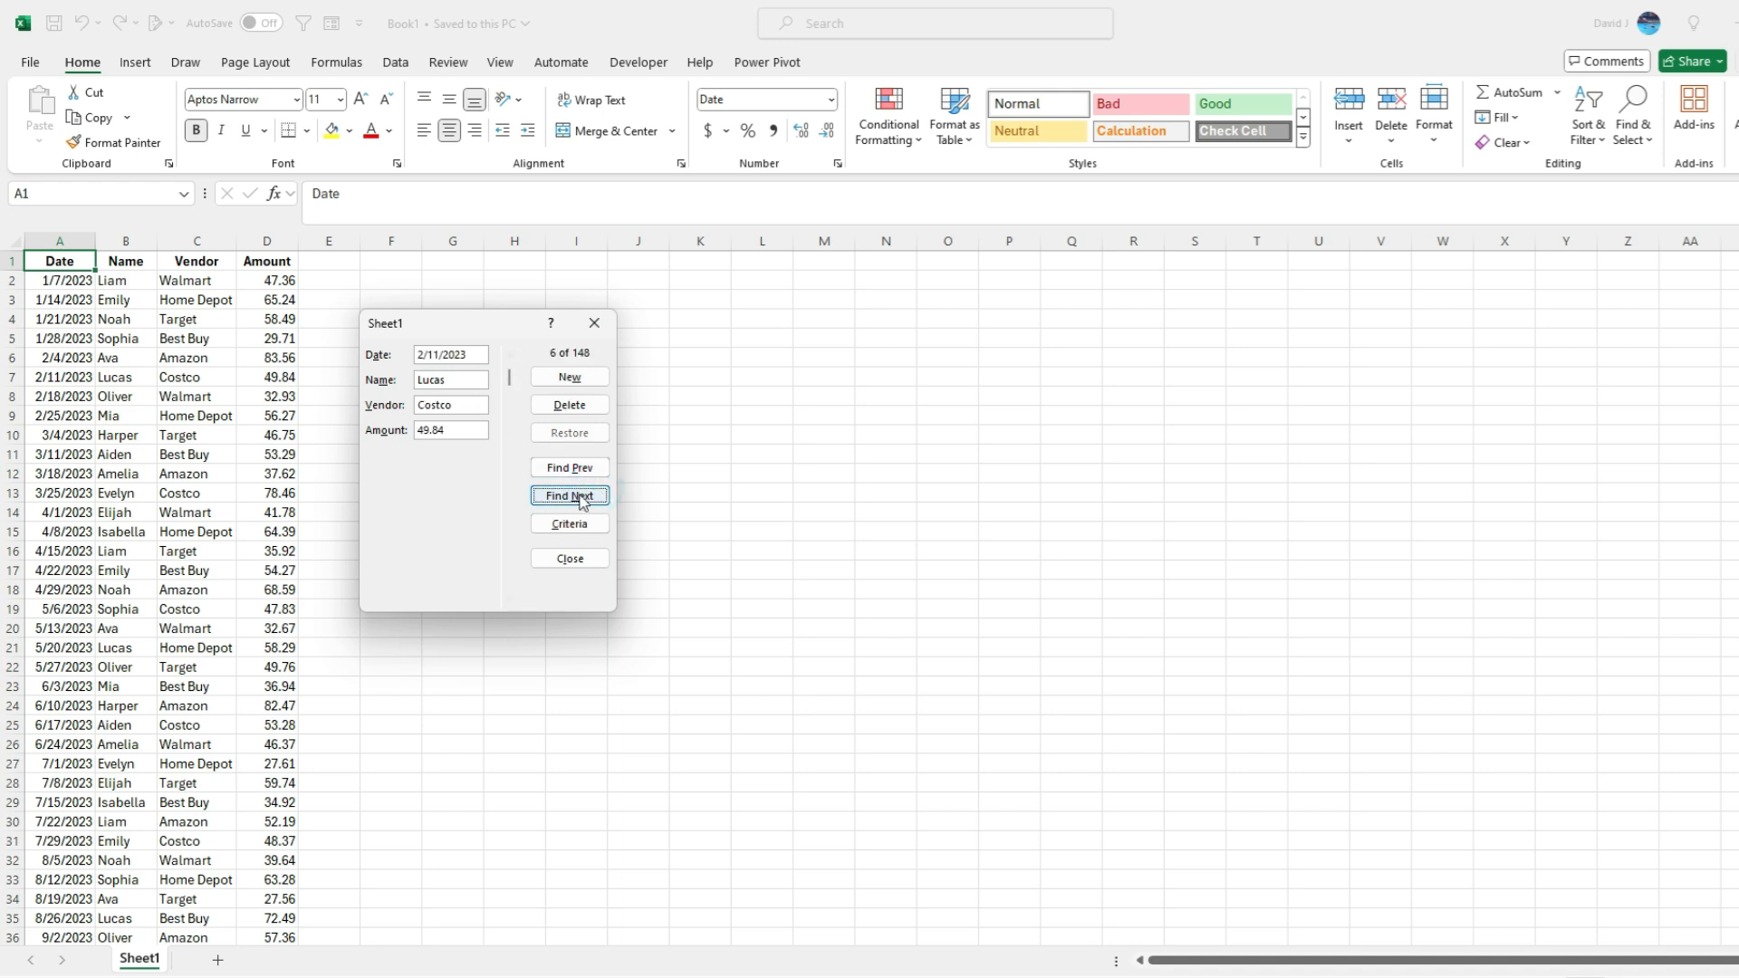
Step: Go forward through the remaining records that match the name criterion in the data form
click(582, 501)
click(582, 501)
click(582, 501)
click(581, 501)
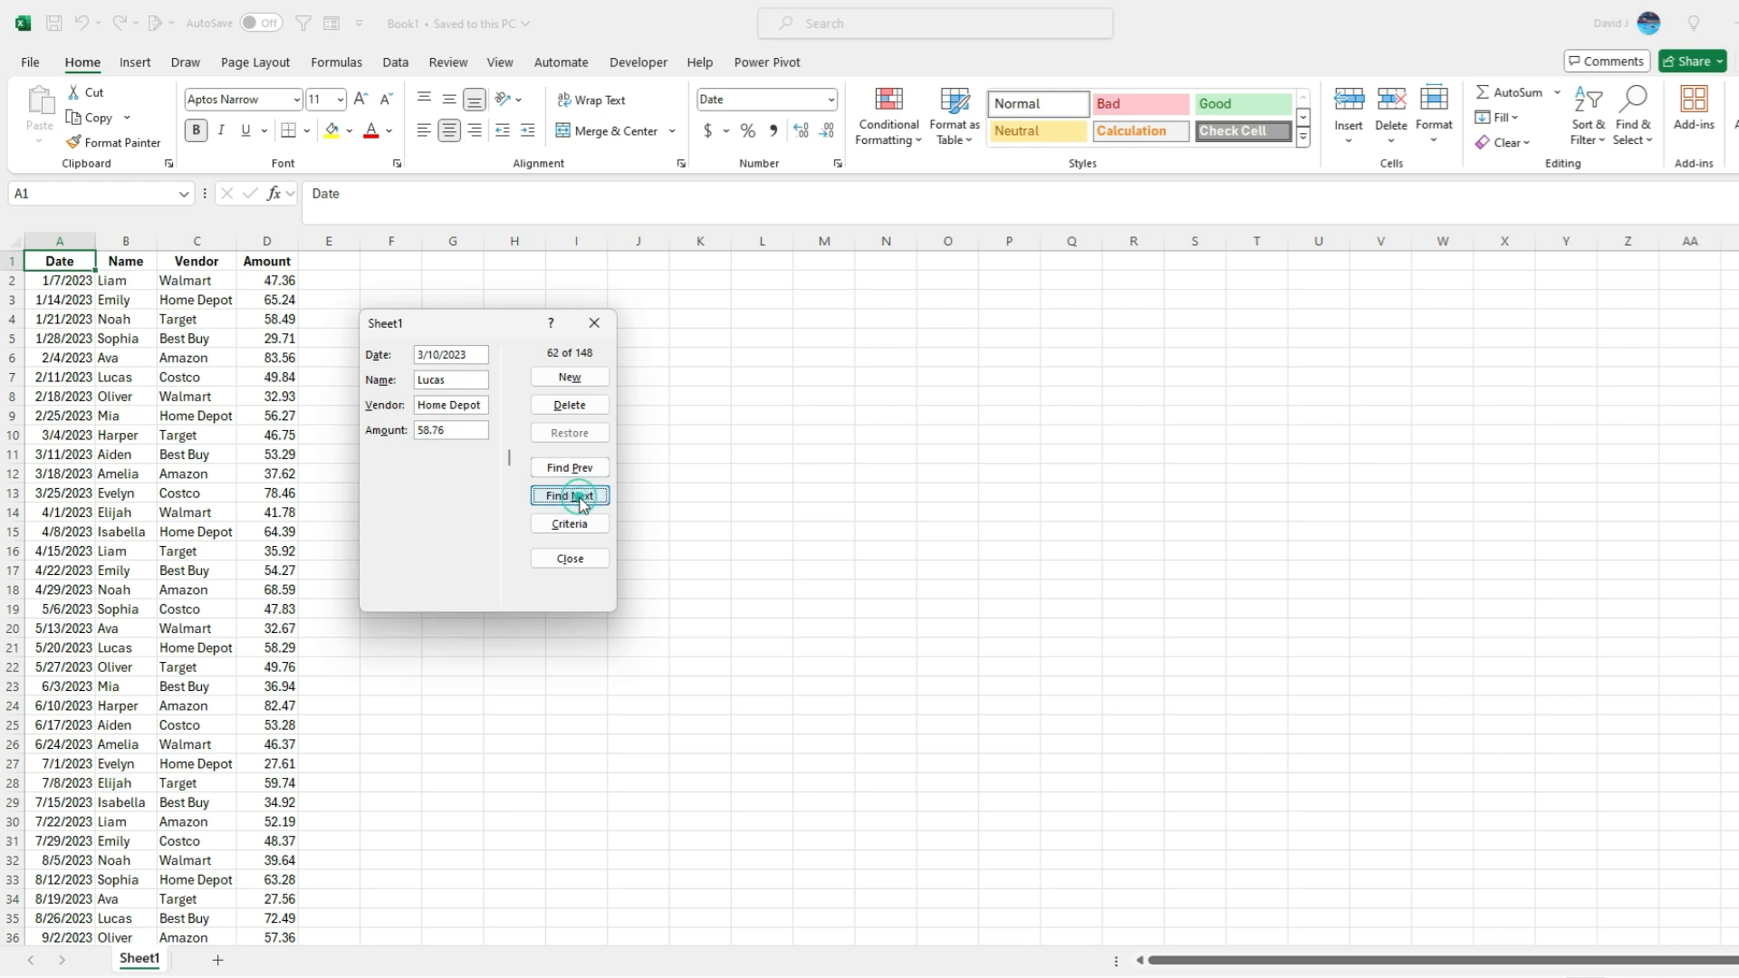
click(581, 501)
click(581, 501)
click(581, 501)
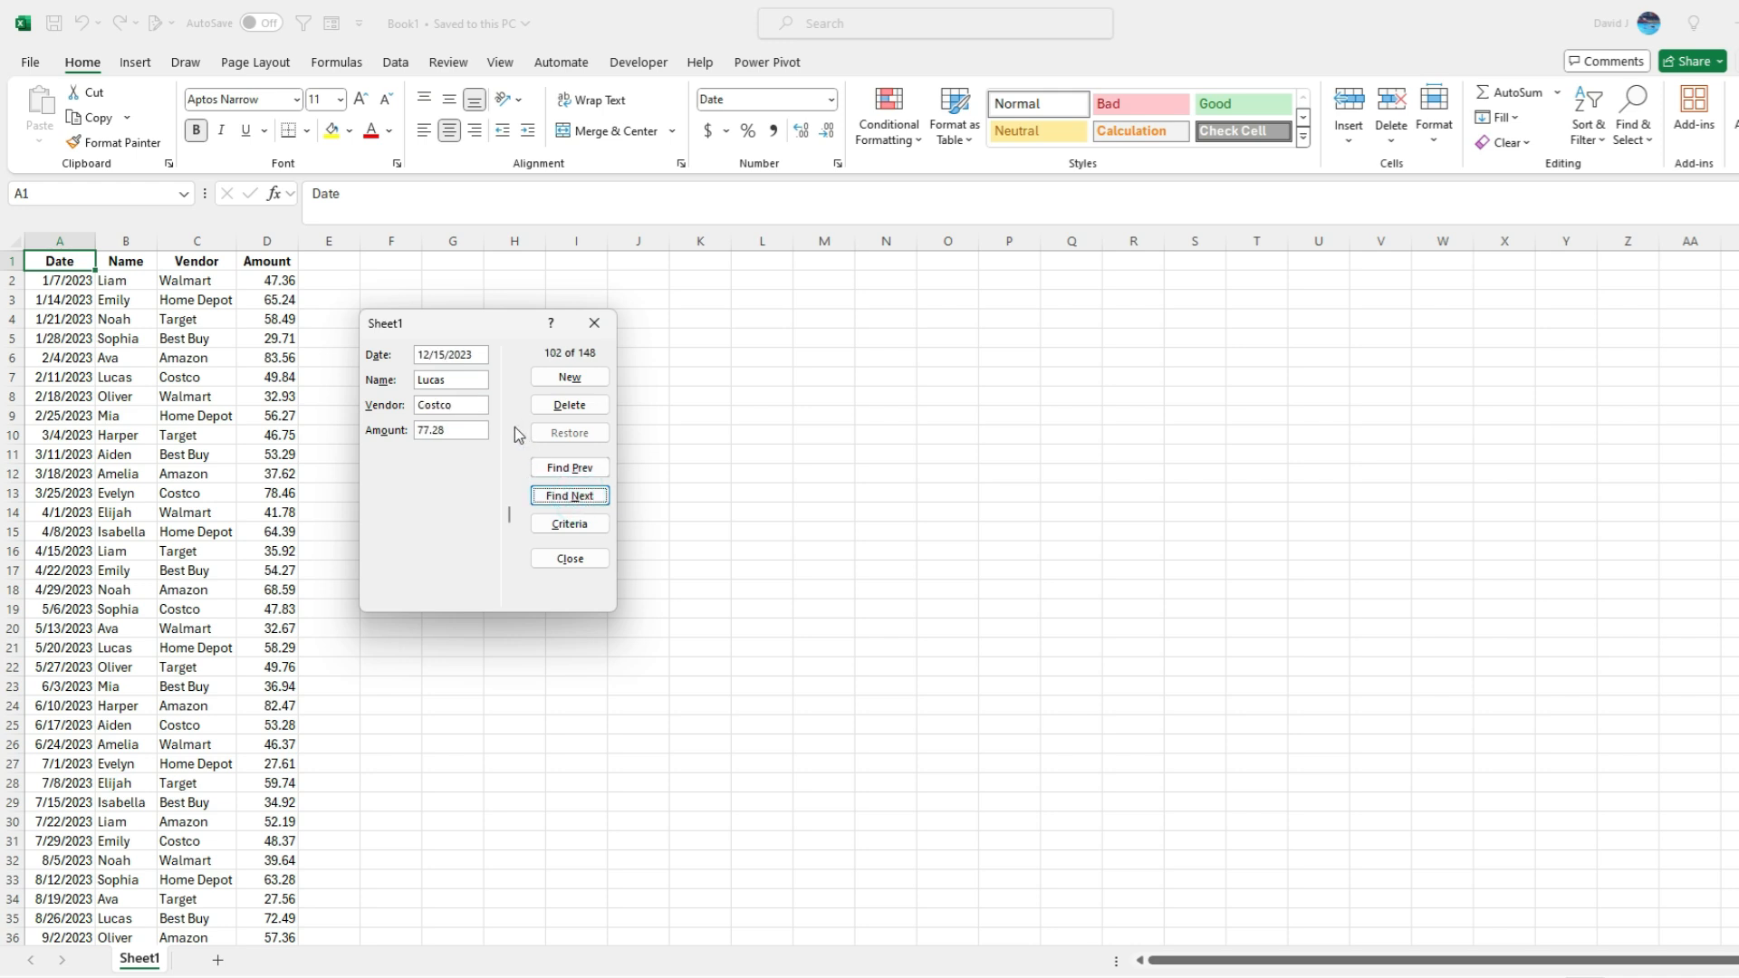
Step: Go back through the matching records to the first one, the 2/11/2023 Costco record
click(599, 469)
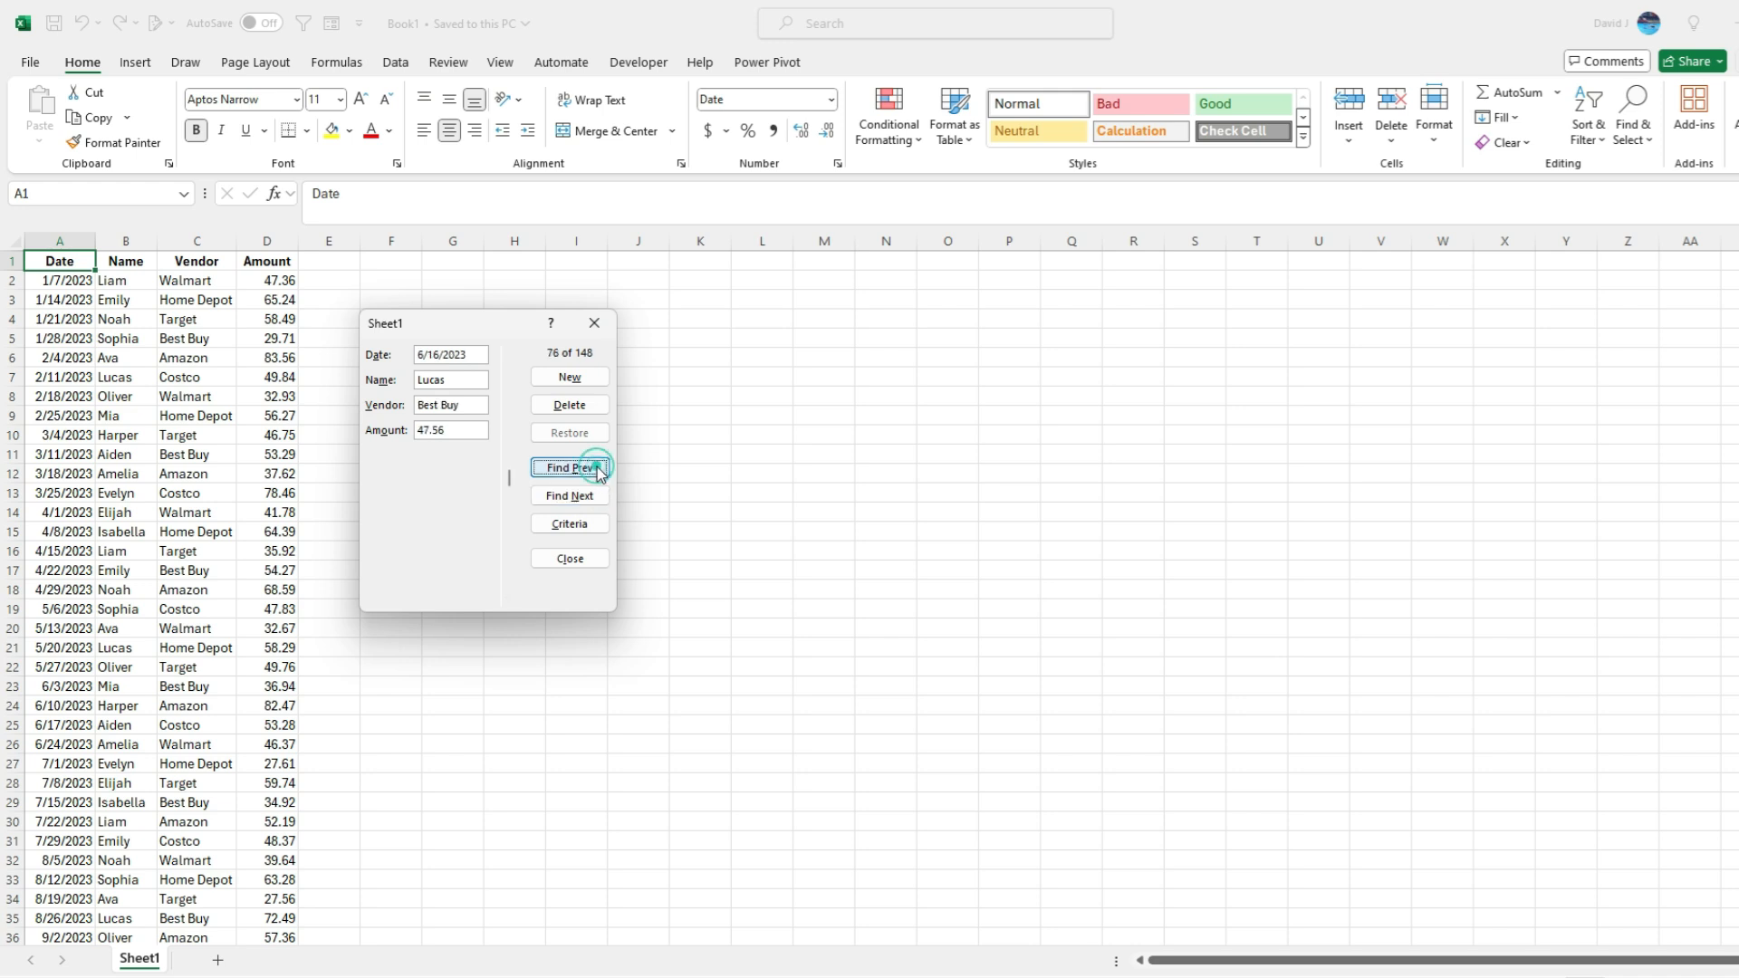
click(585, 470)
click(580, 471)
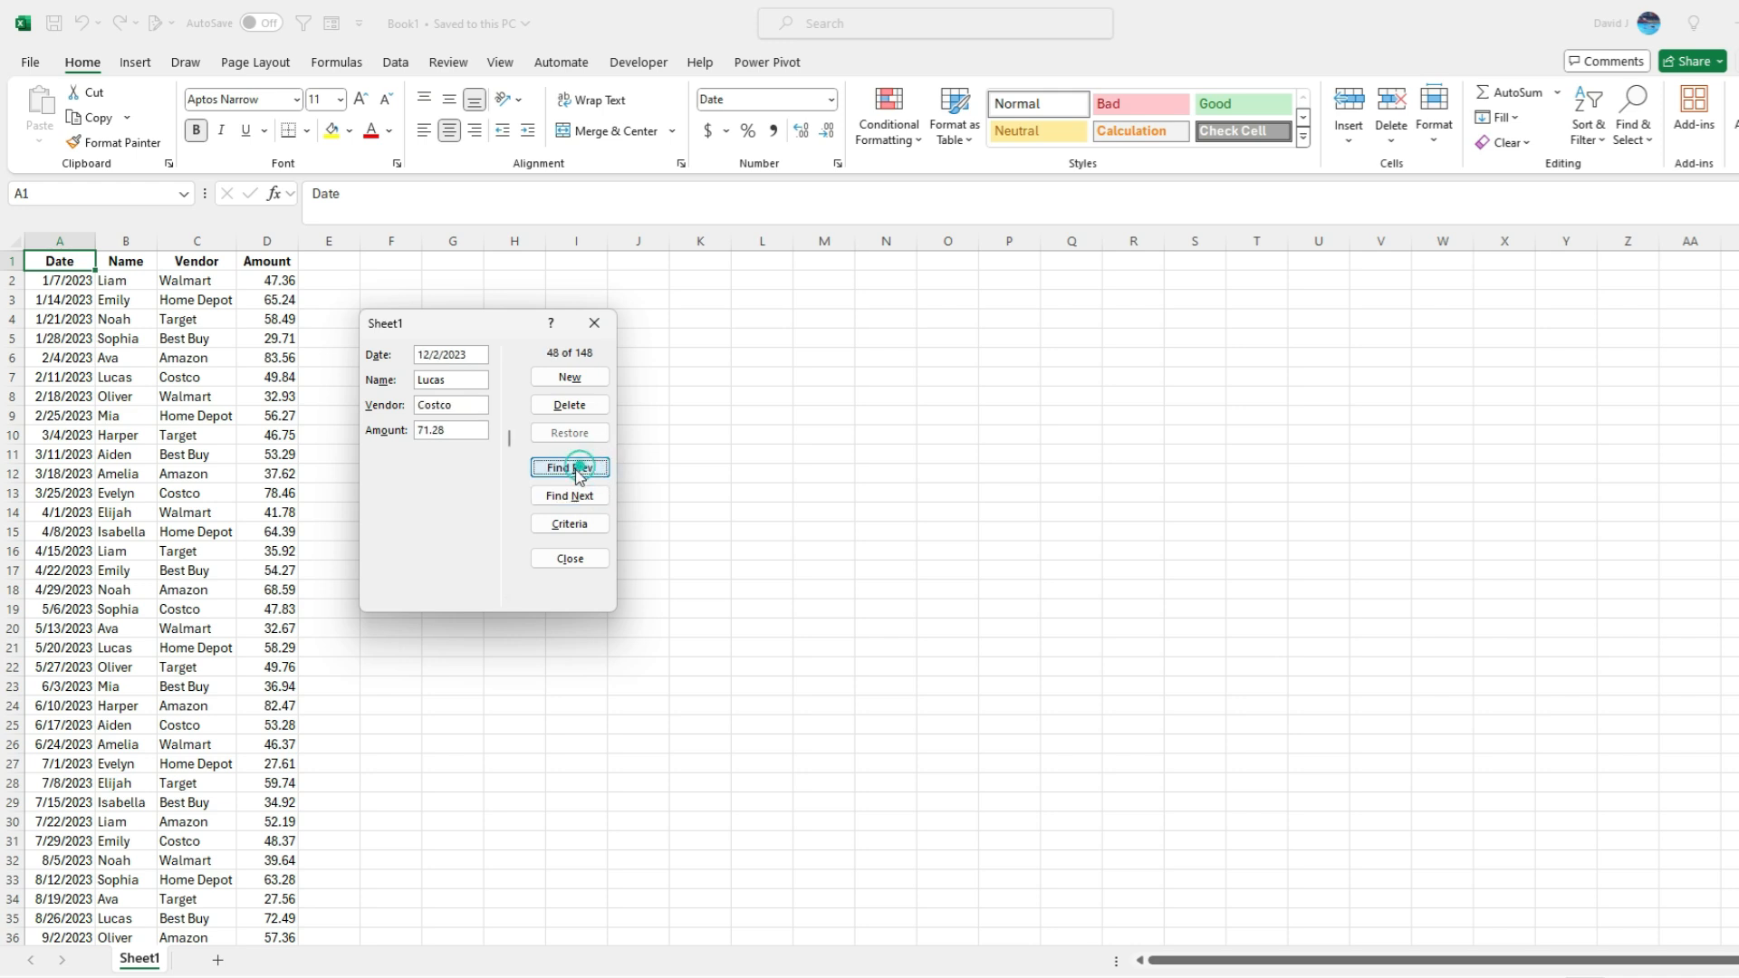
click(579, 471)
click(576, 471)
click(574, 472)
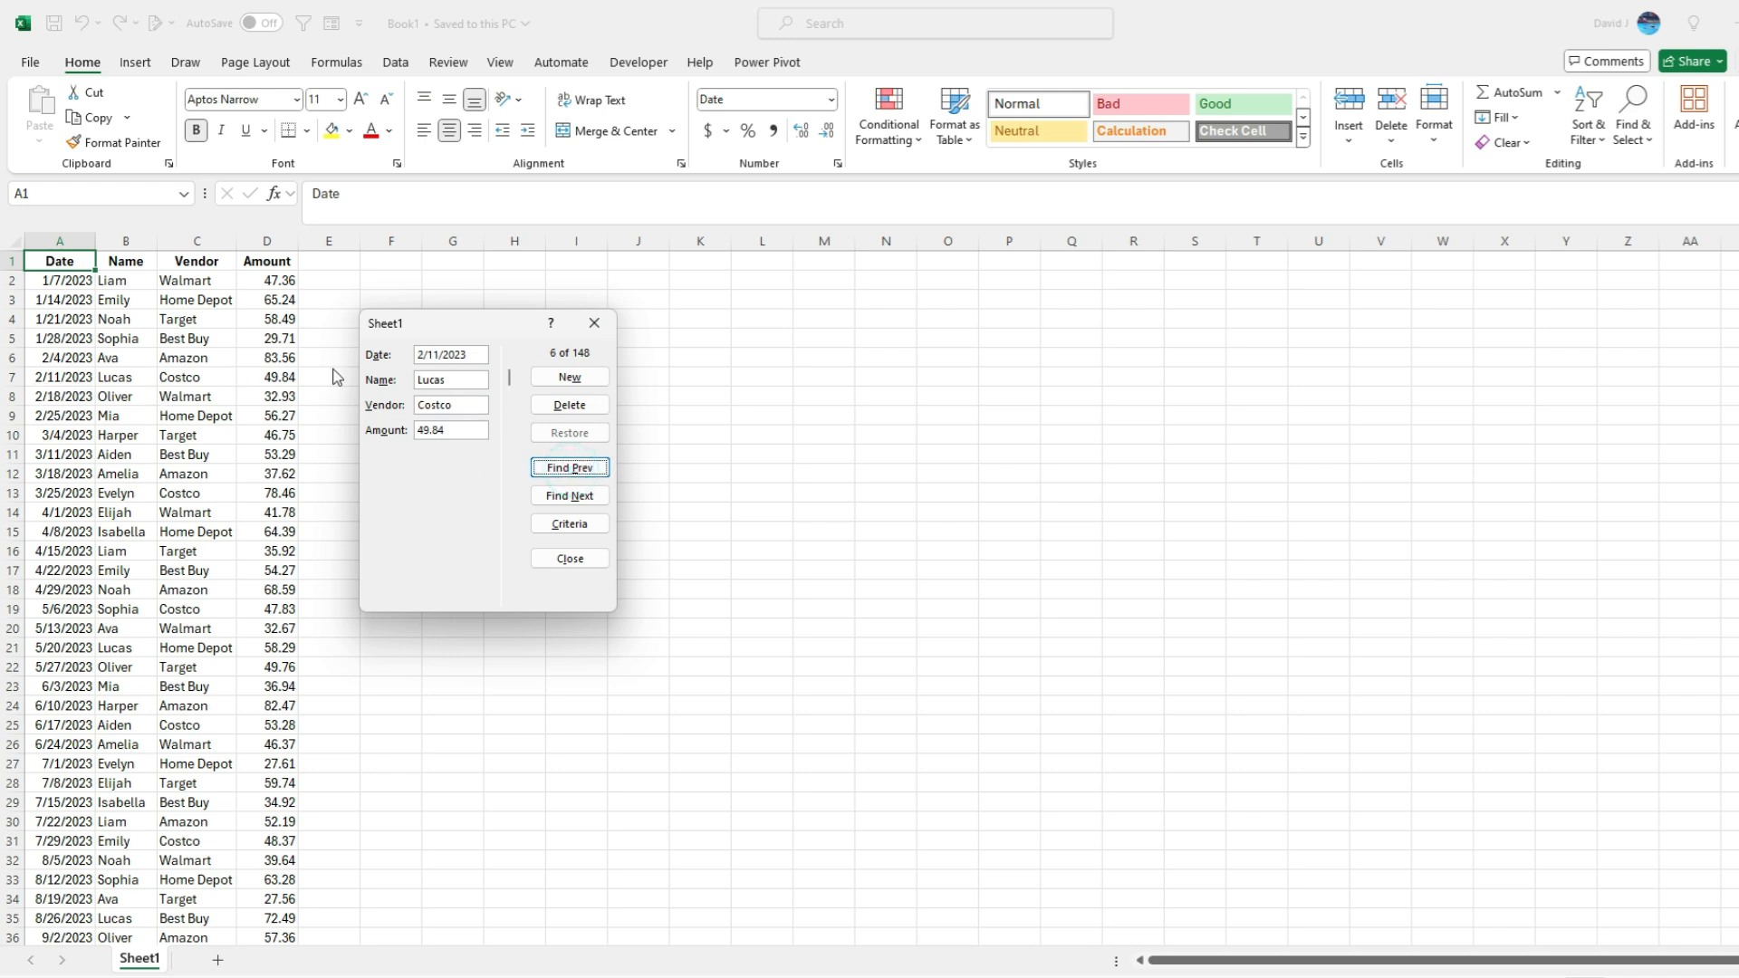
Step: Set the amount of the 2/11/2023 Costco record to 75.00 in the data form
drag(443, 428, 360, 427)
text(75.00)
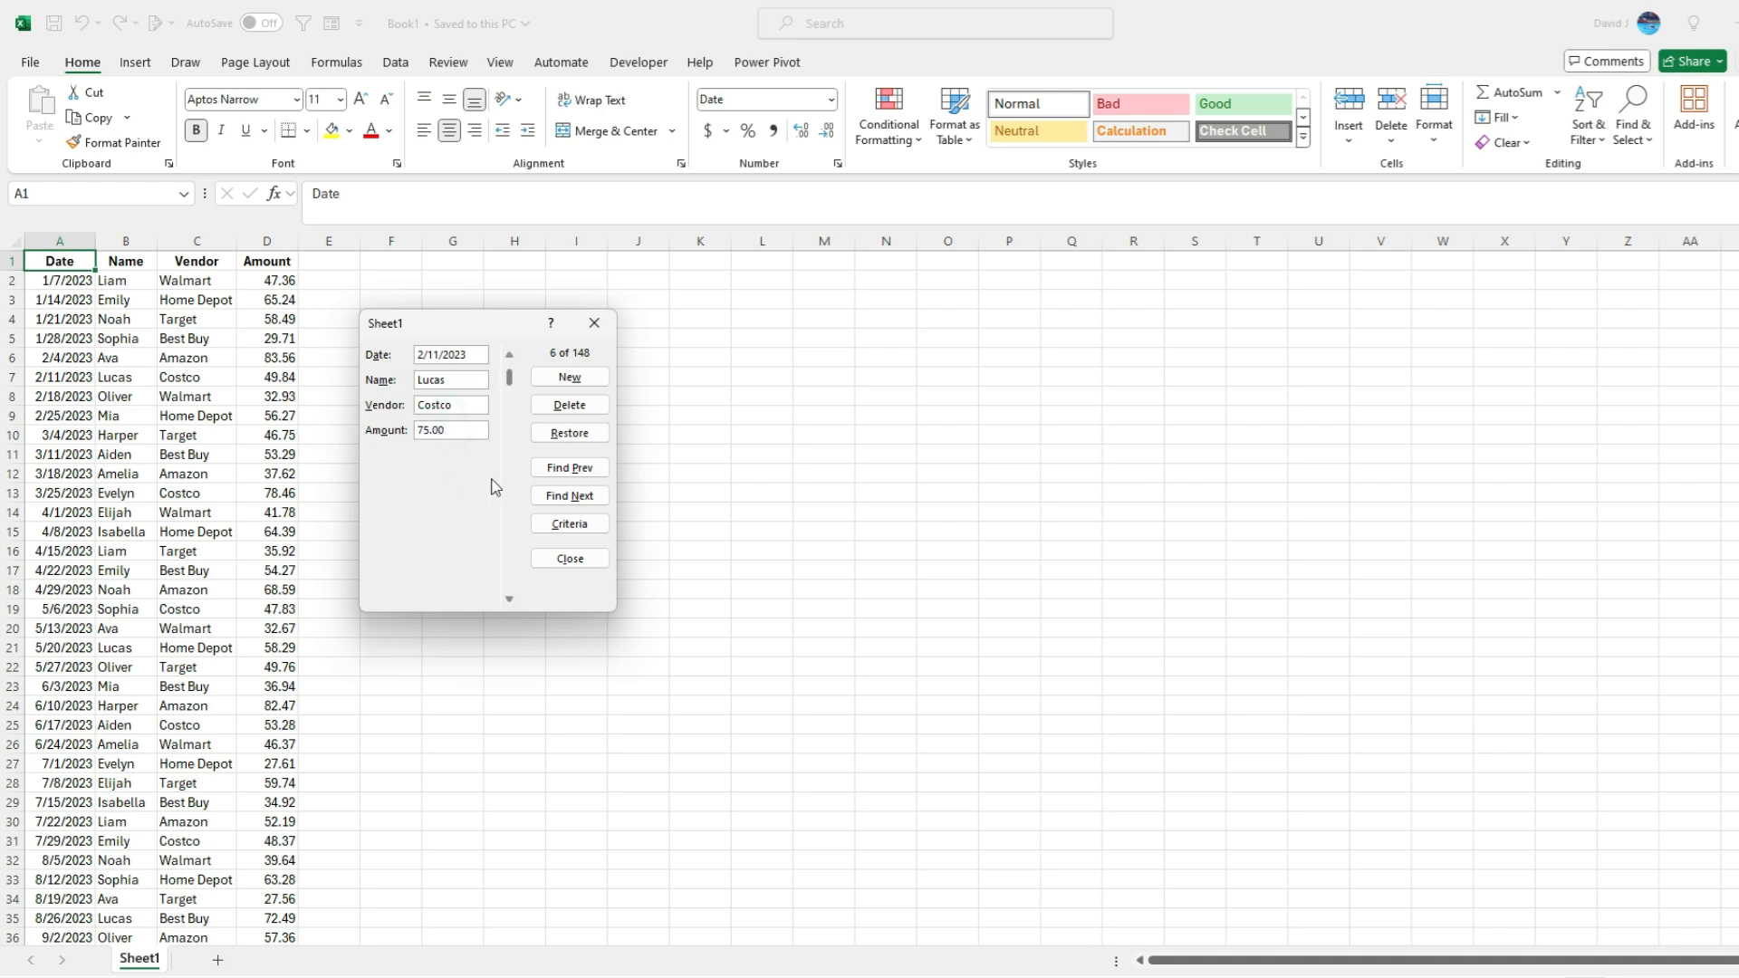
key(Return)
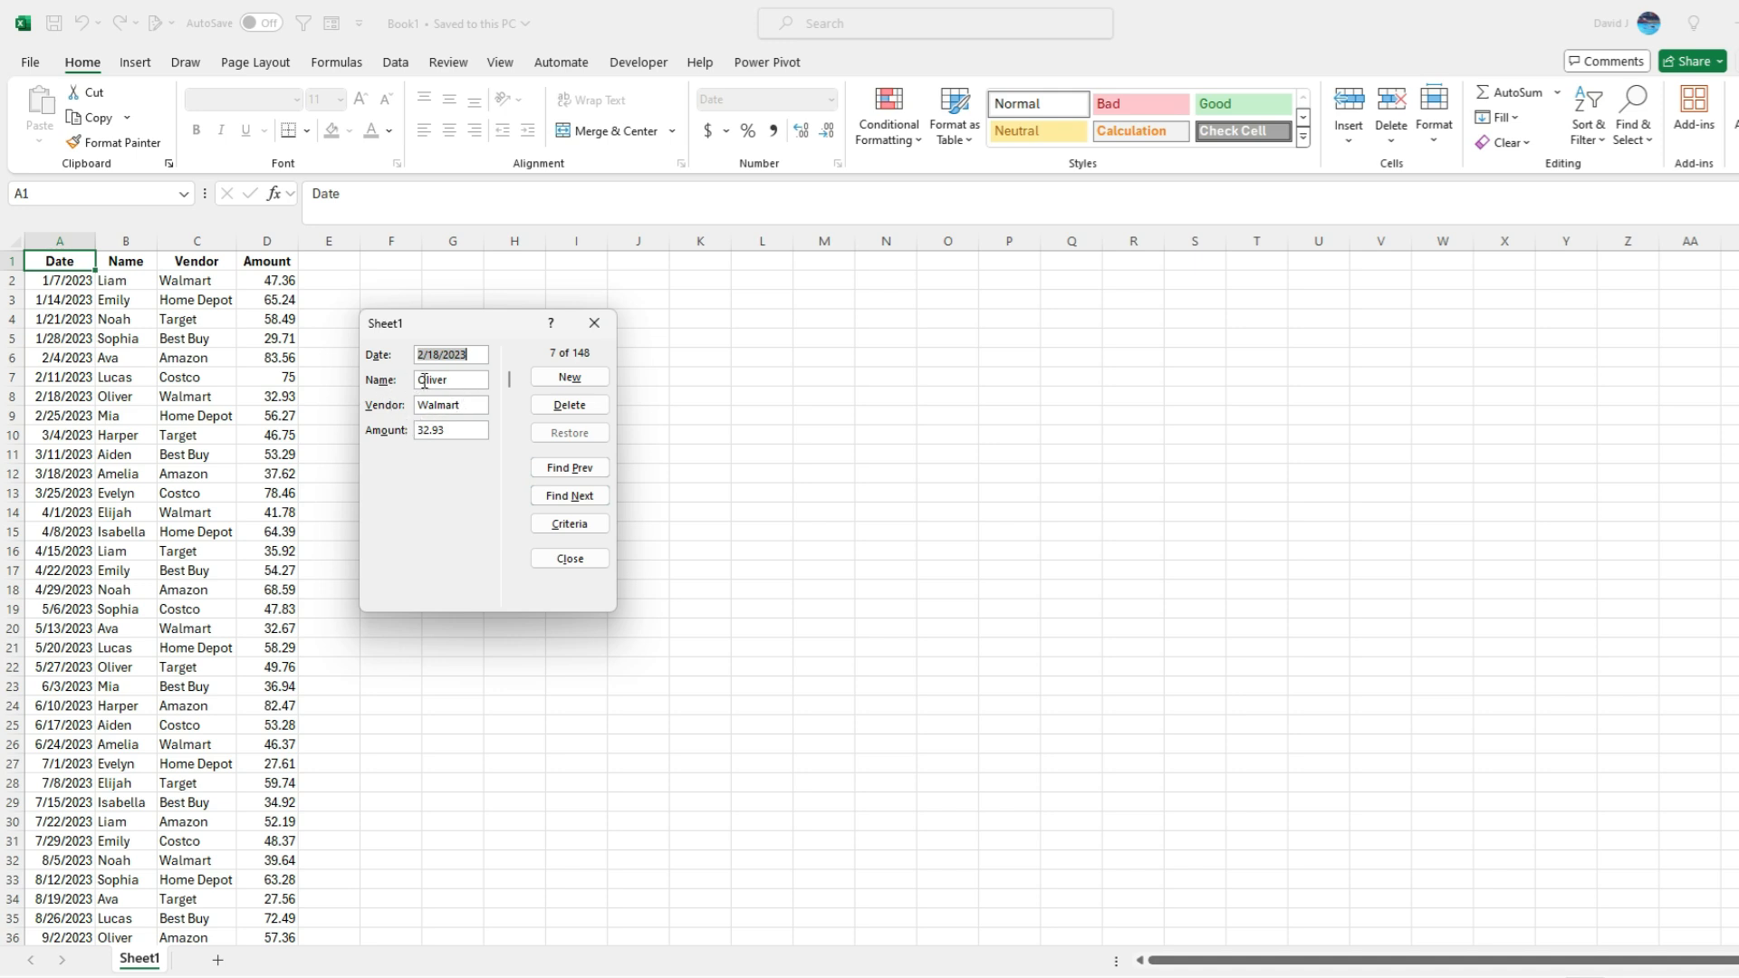
Step: Replace the person's name in the 2/18/2023 Walmart record through the data form
double_click(460, 378)
text(Mike)
key(Return)
Step: Add a new record dated 6/1/2024 with a person's name, vendor Costco and amount 125
click(569, 380)
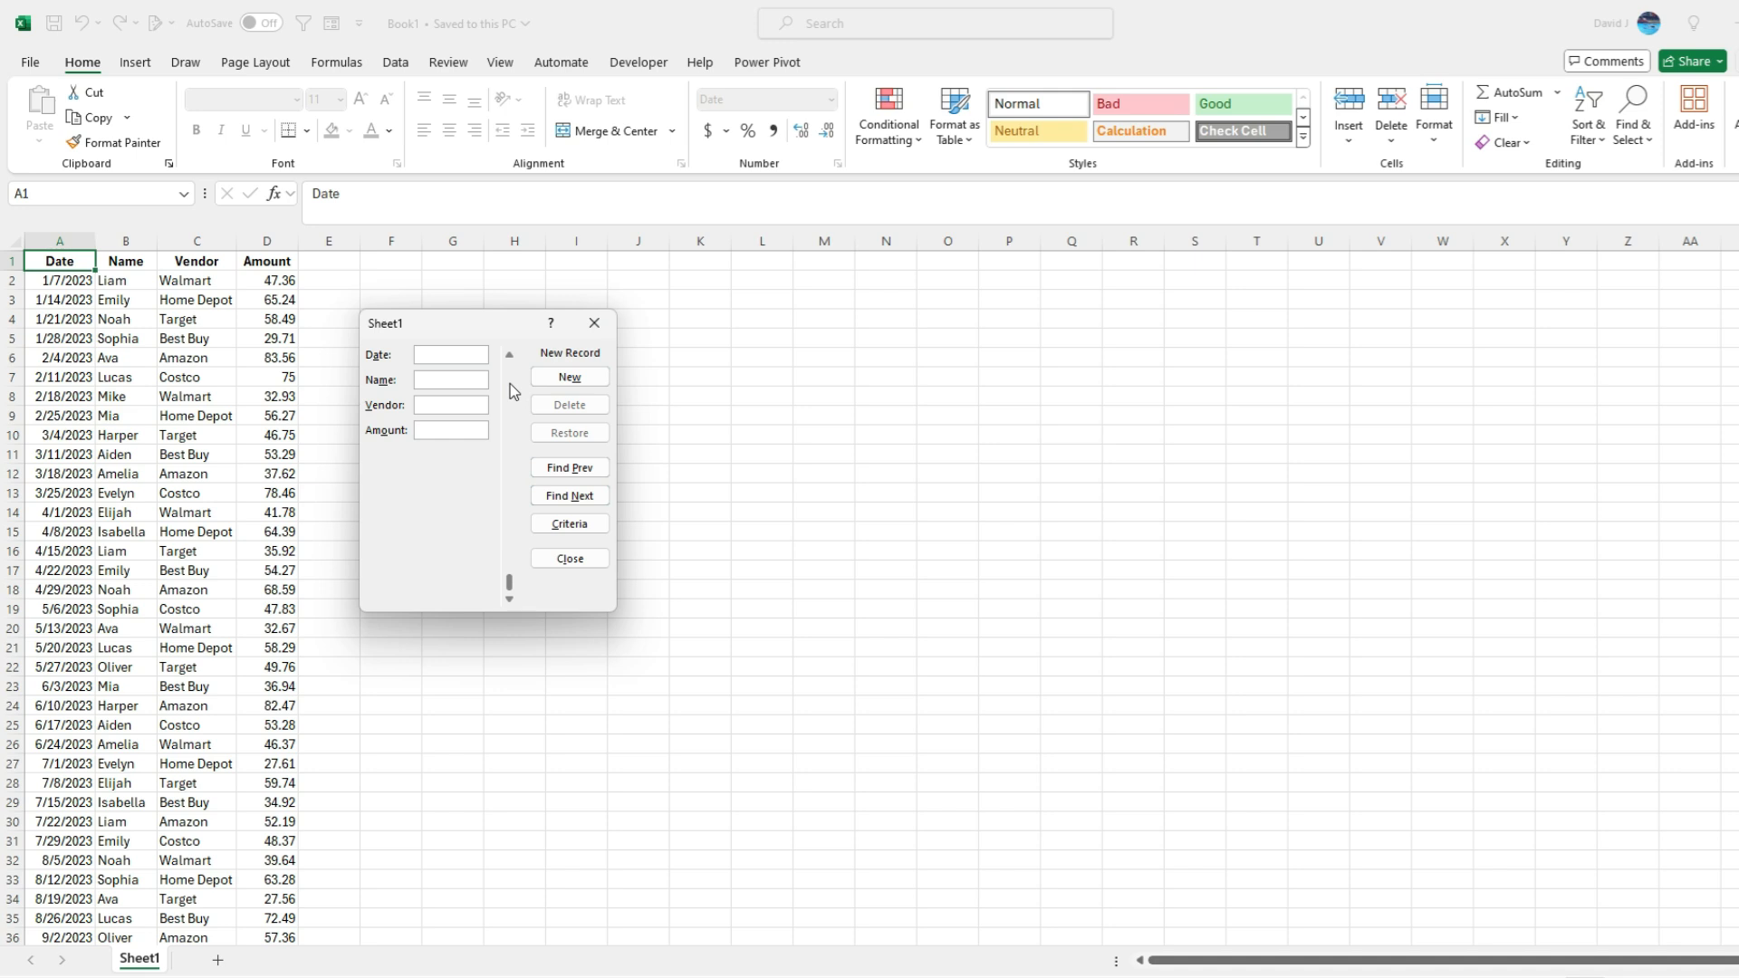
text(6/1/202Ca)
key(BackSpace)
key(BackSpace)
text(ChadCostco)
key(Tab)
text(125)
key(Return)
Step: Close the data form and go to the last row of the list to check the added record
click(591, 323)
drag(59, 339, 57, 351)
key(ctrl+Down)
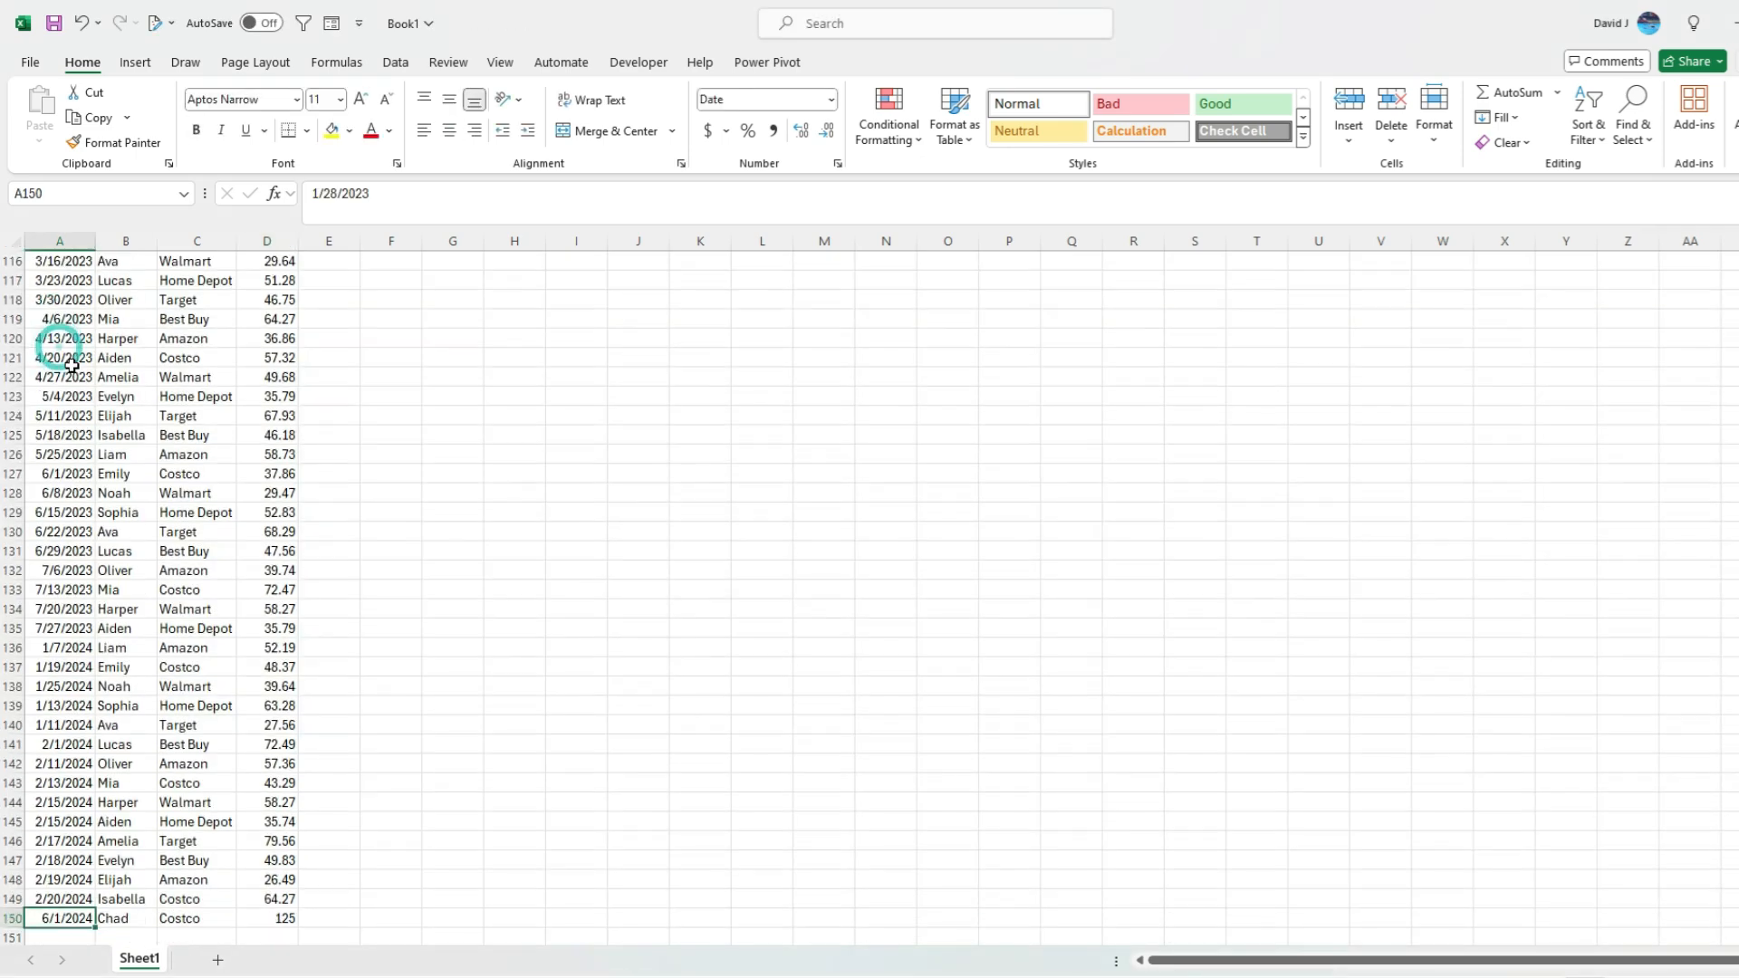
scroll(104, 435, down, 2)
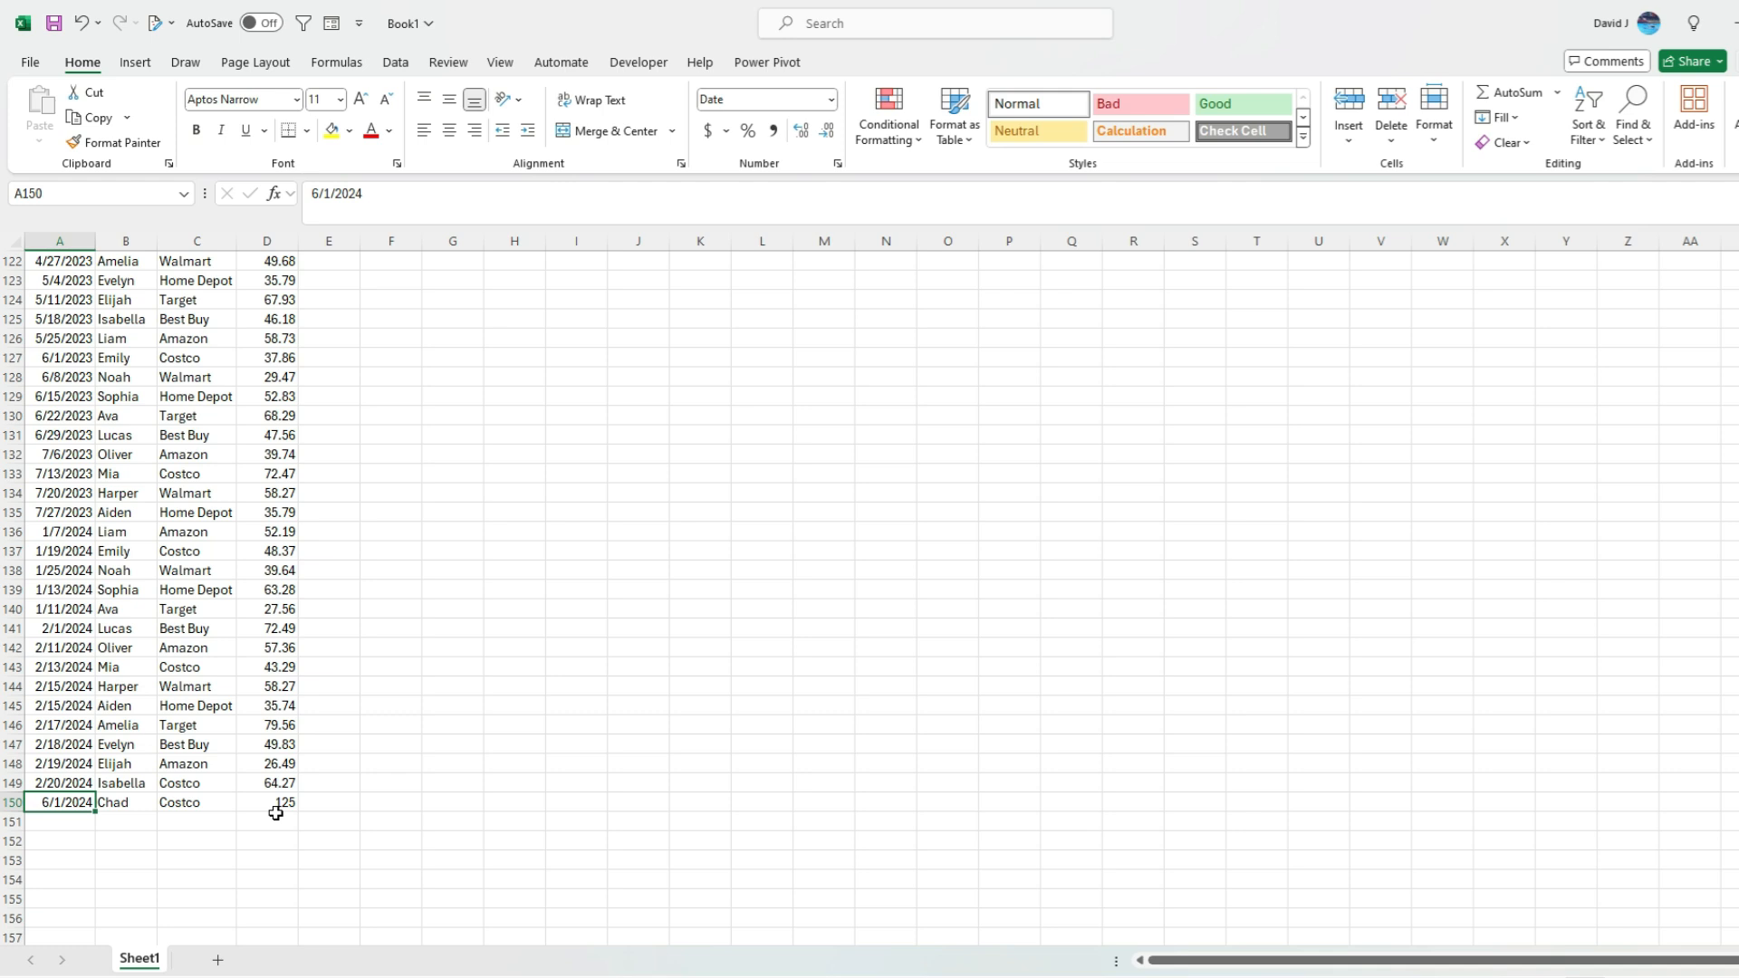
Step: Find the 6/1/2024 Costco record by its person's name in the data form, delete it and close the form
click(331, 22)
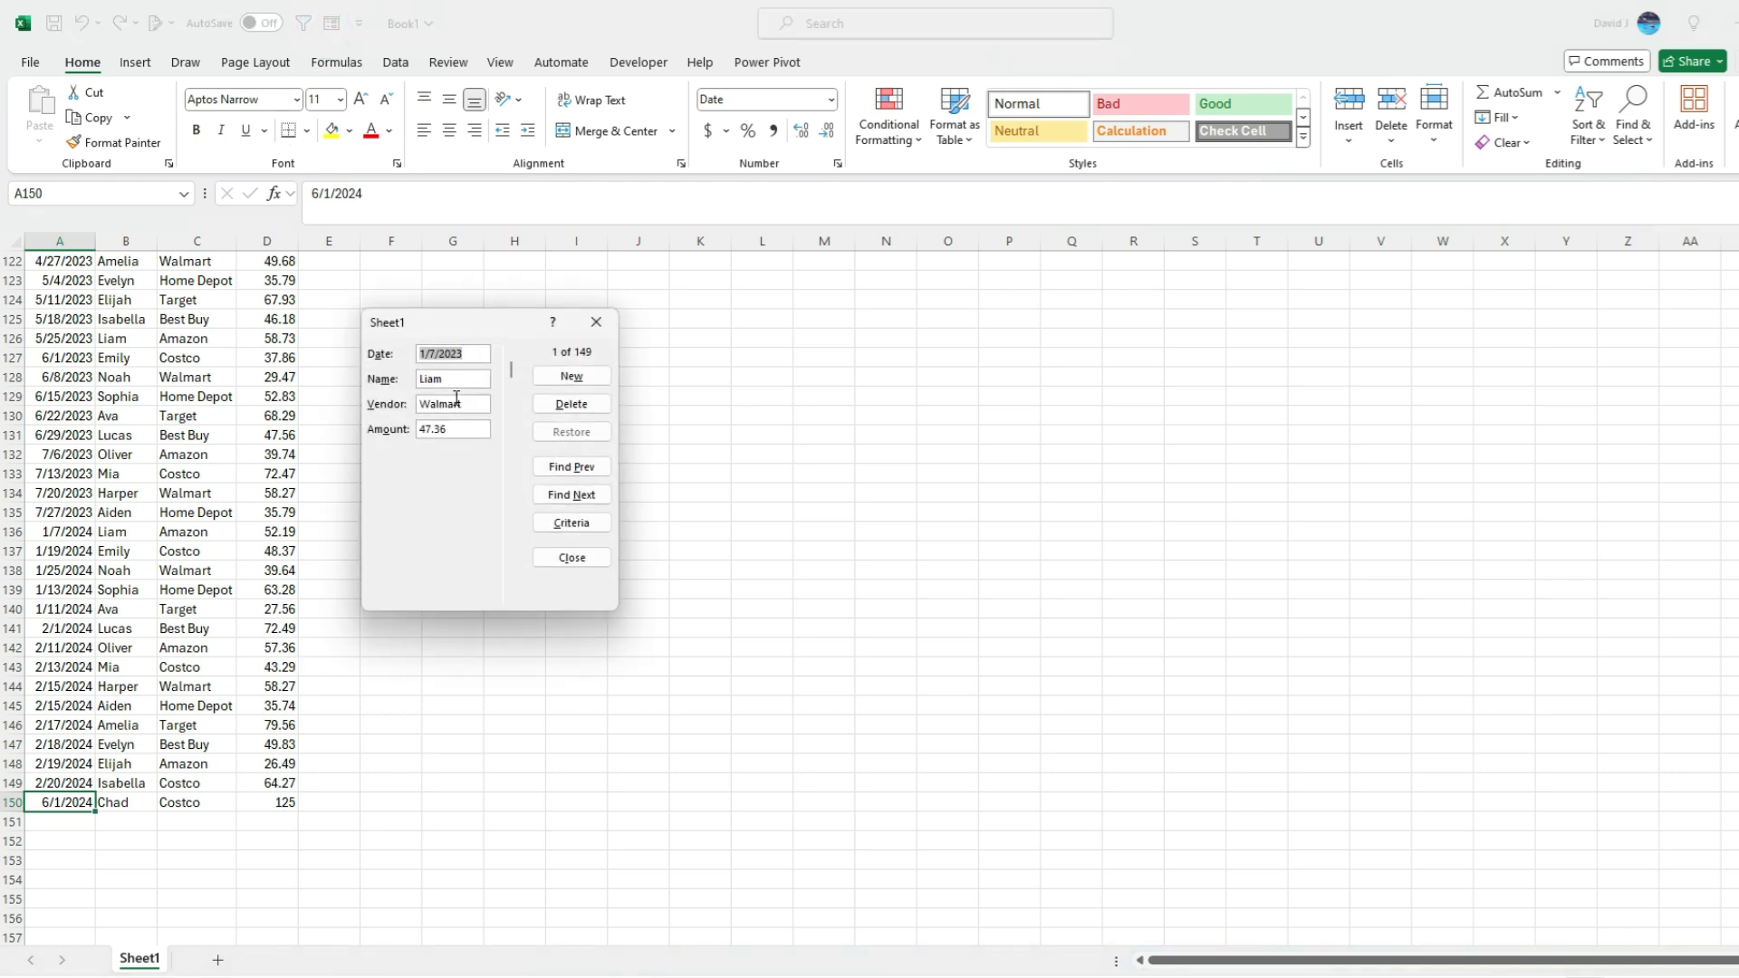
click(571, 523)
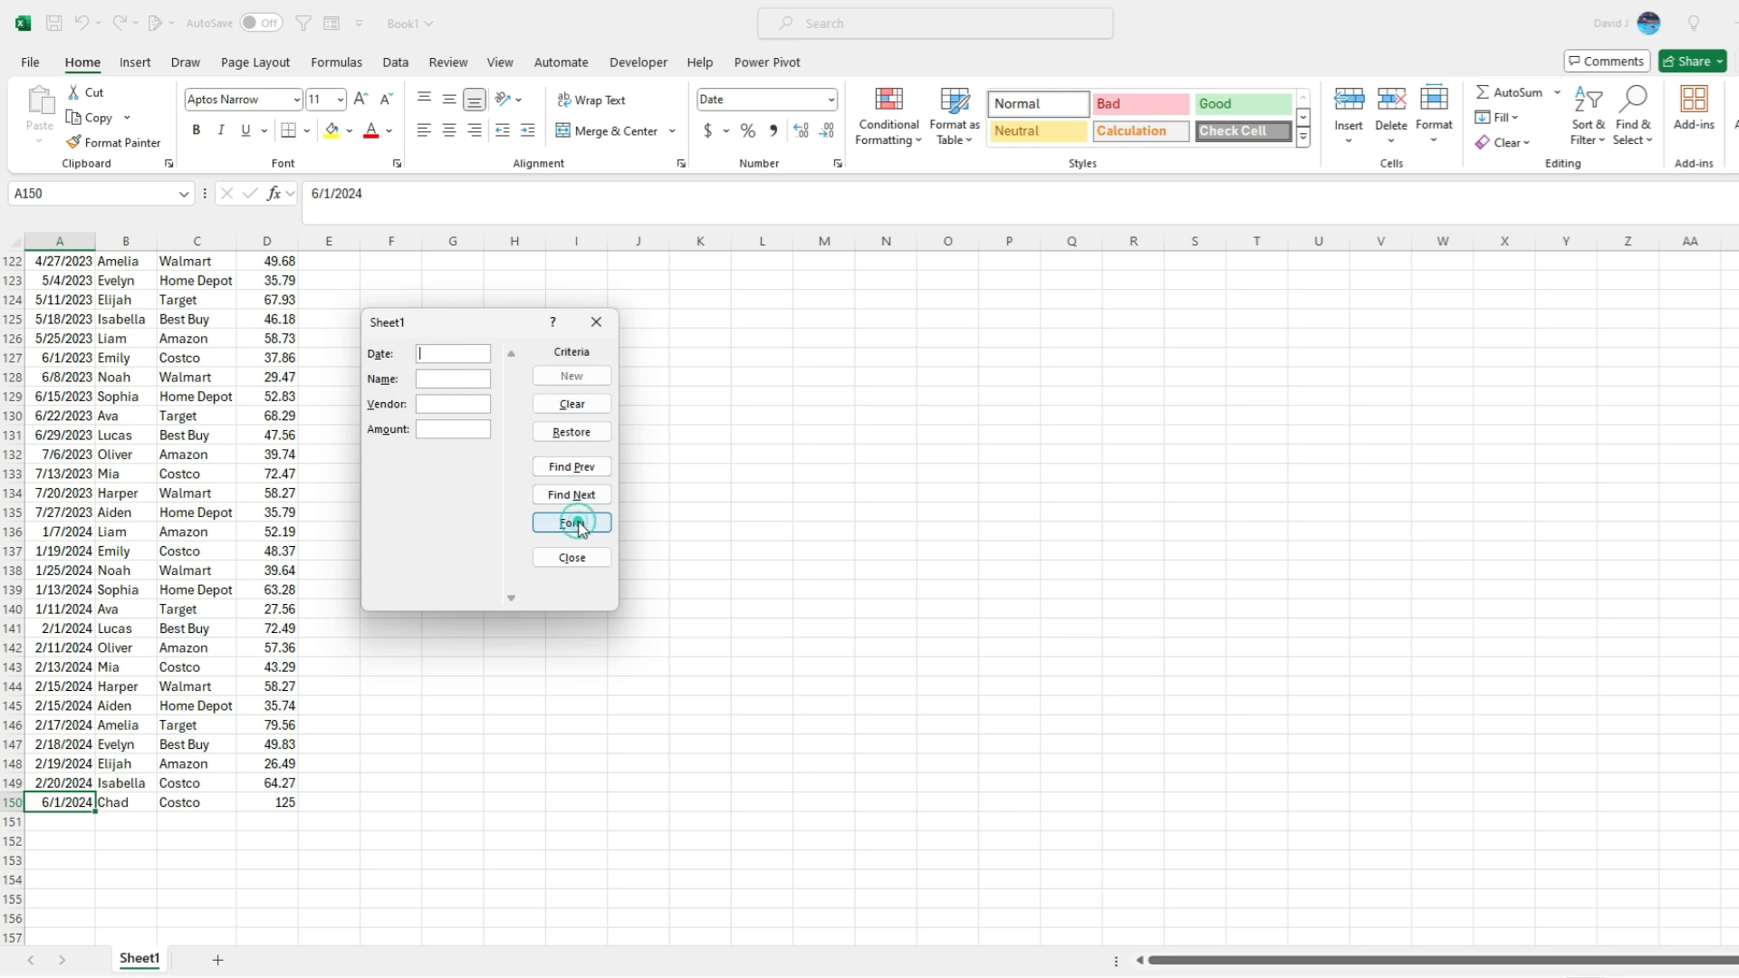
click(451, 378)
text(Chad)
key(Return)
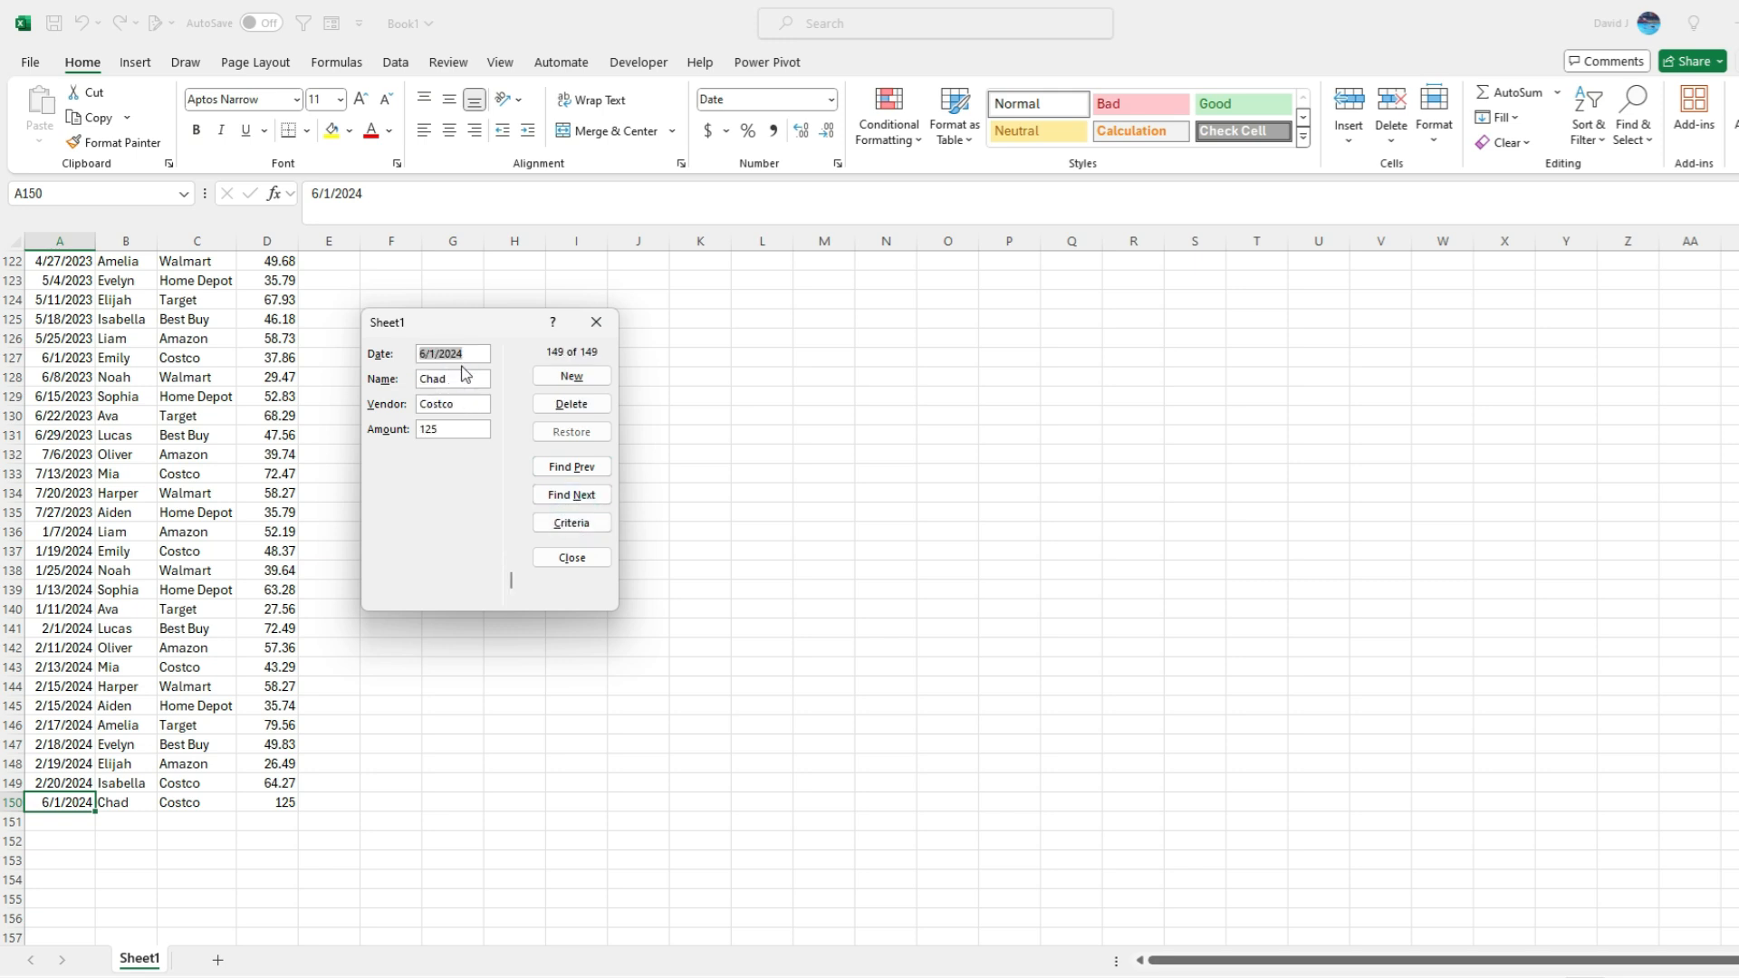
click(569, 409)
click(568, 406)
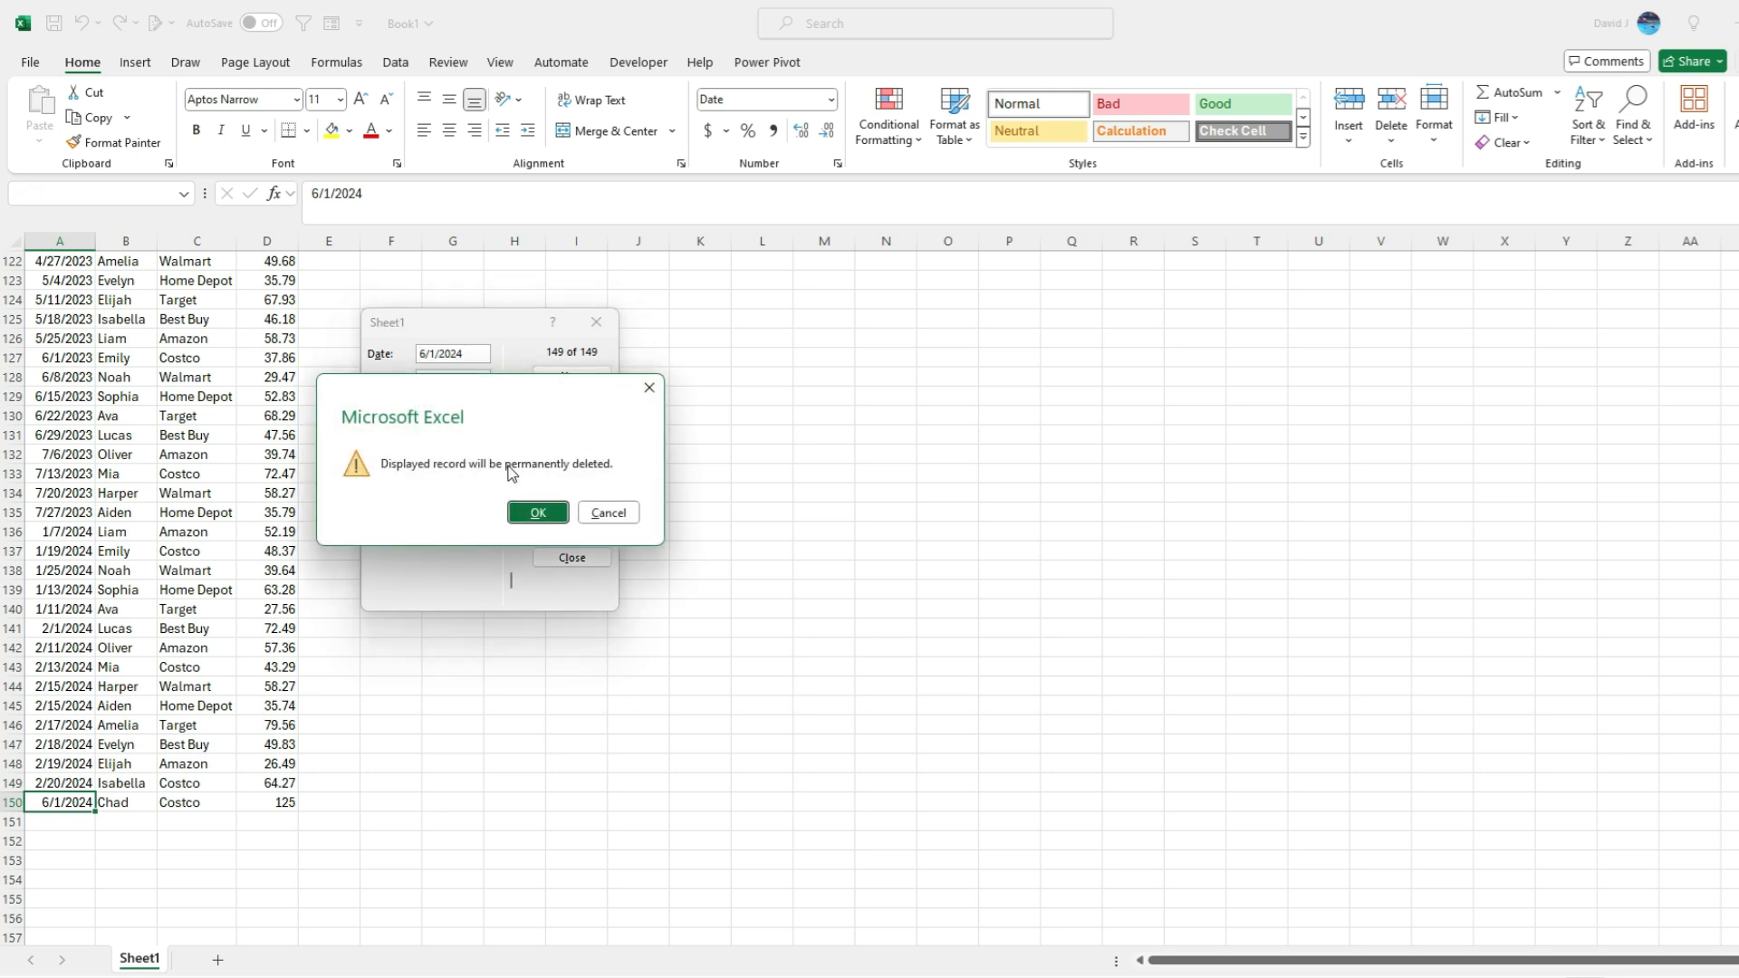
click(543, 514)
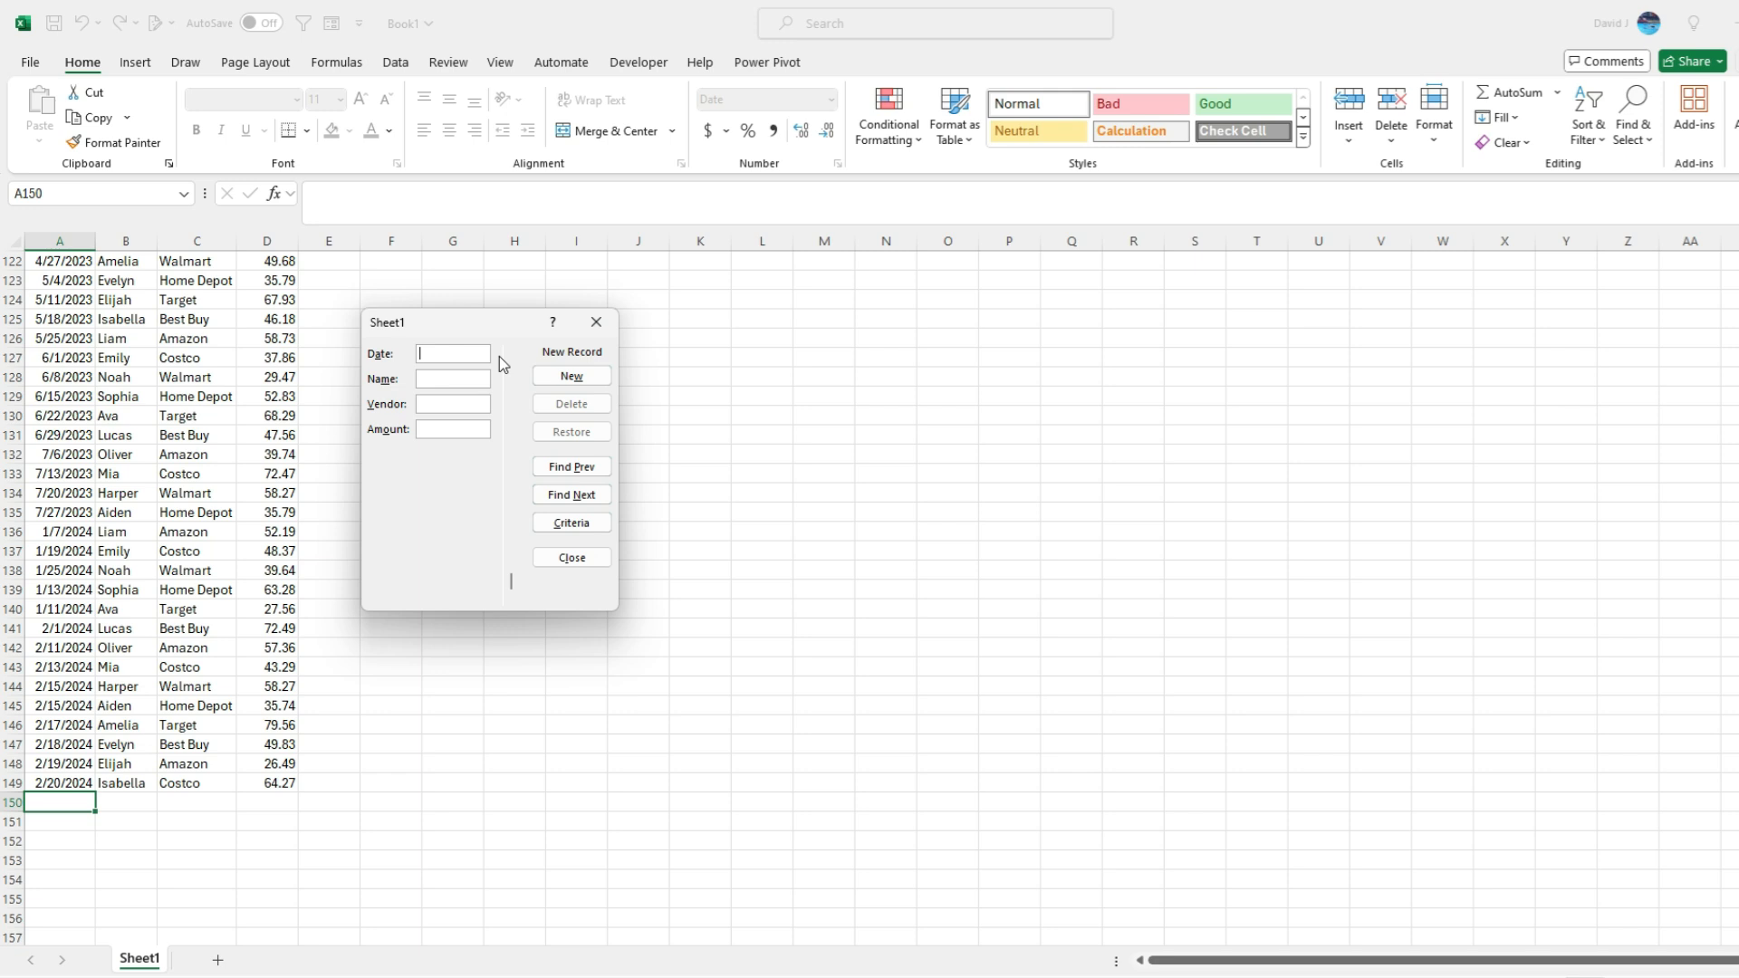
click(595, 323)
Step: Add a Comment header in cell E1 and fit column E's width to it
scroll(211, 374, up, 8)
scroll(211, 373, up, 20)
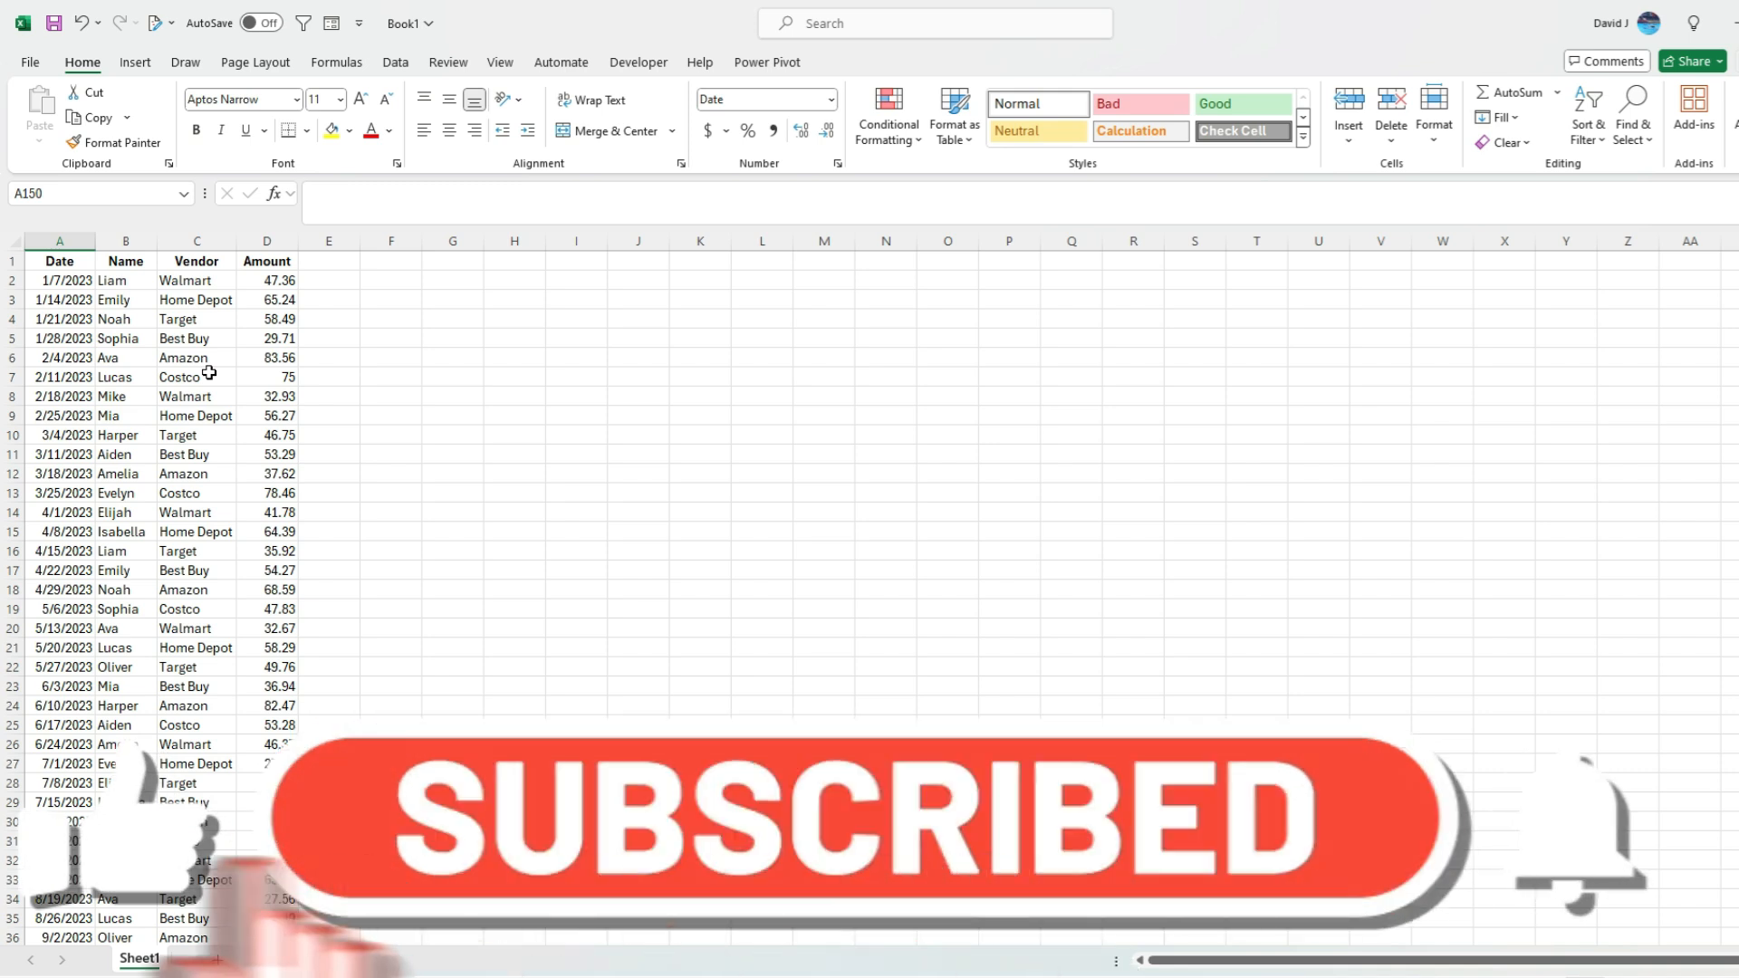
click(334, 259)
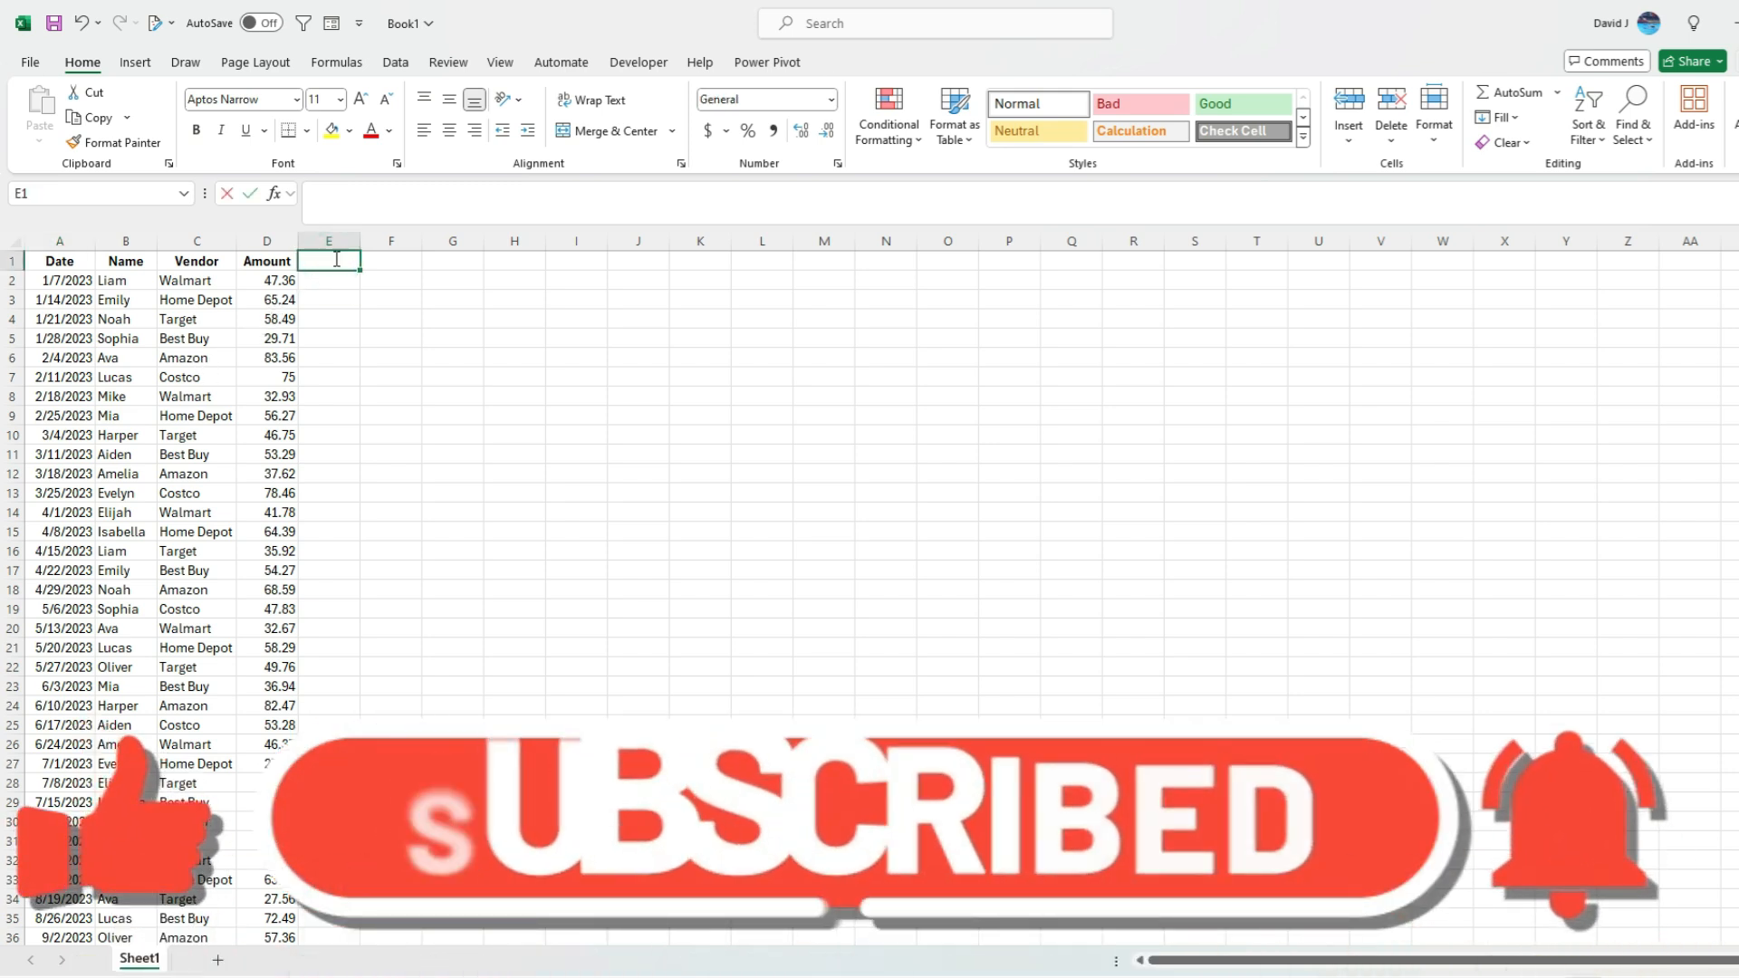
text(Comment)
key(Return)
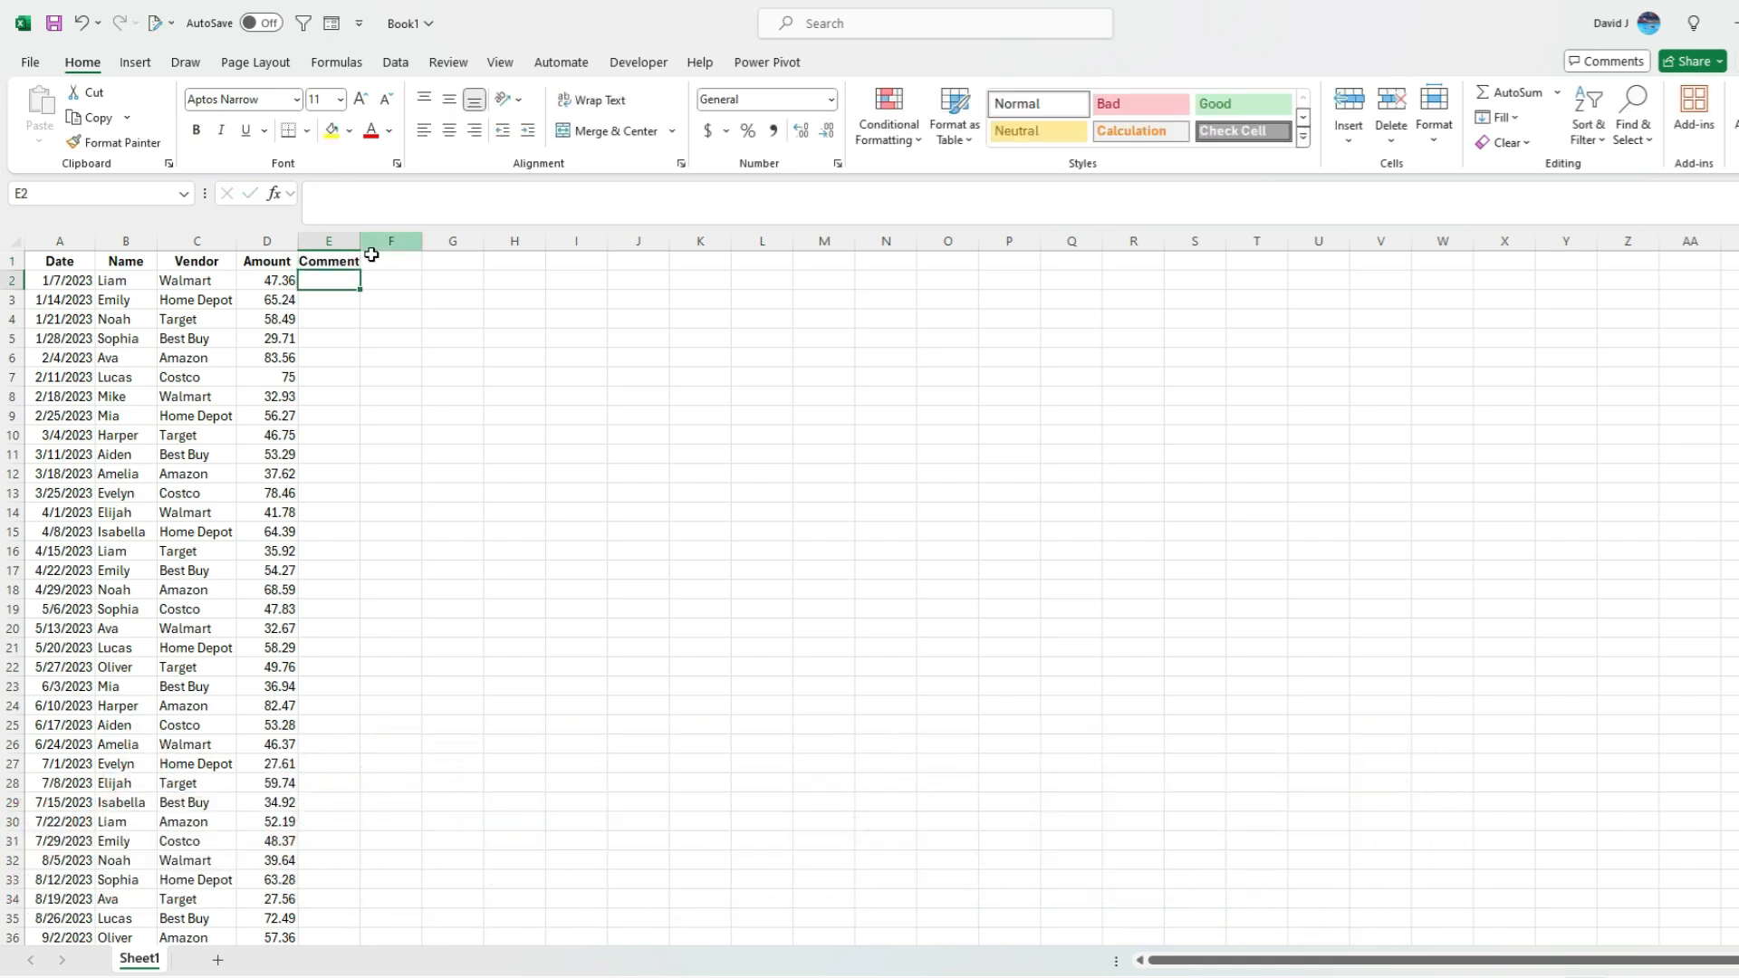
double_click(362, 241)
Step: Reopen the data form to examine the added Comment field, browse back and forth through the records, and close the form
click(268, 326)
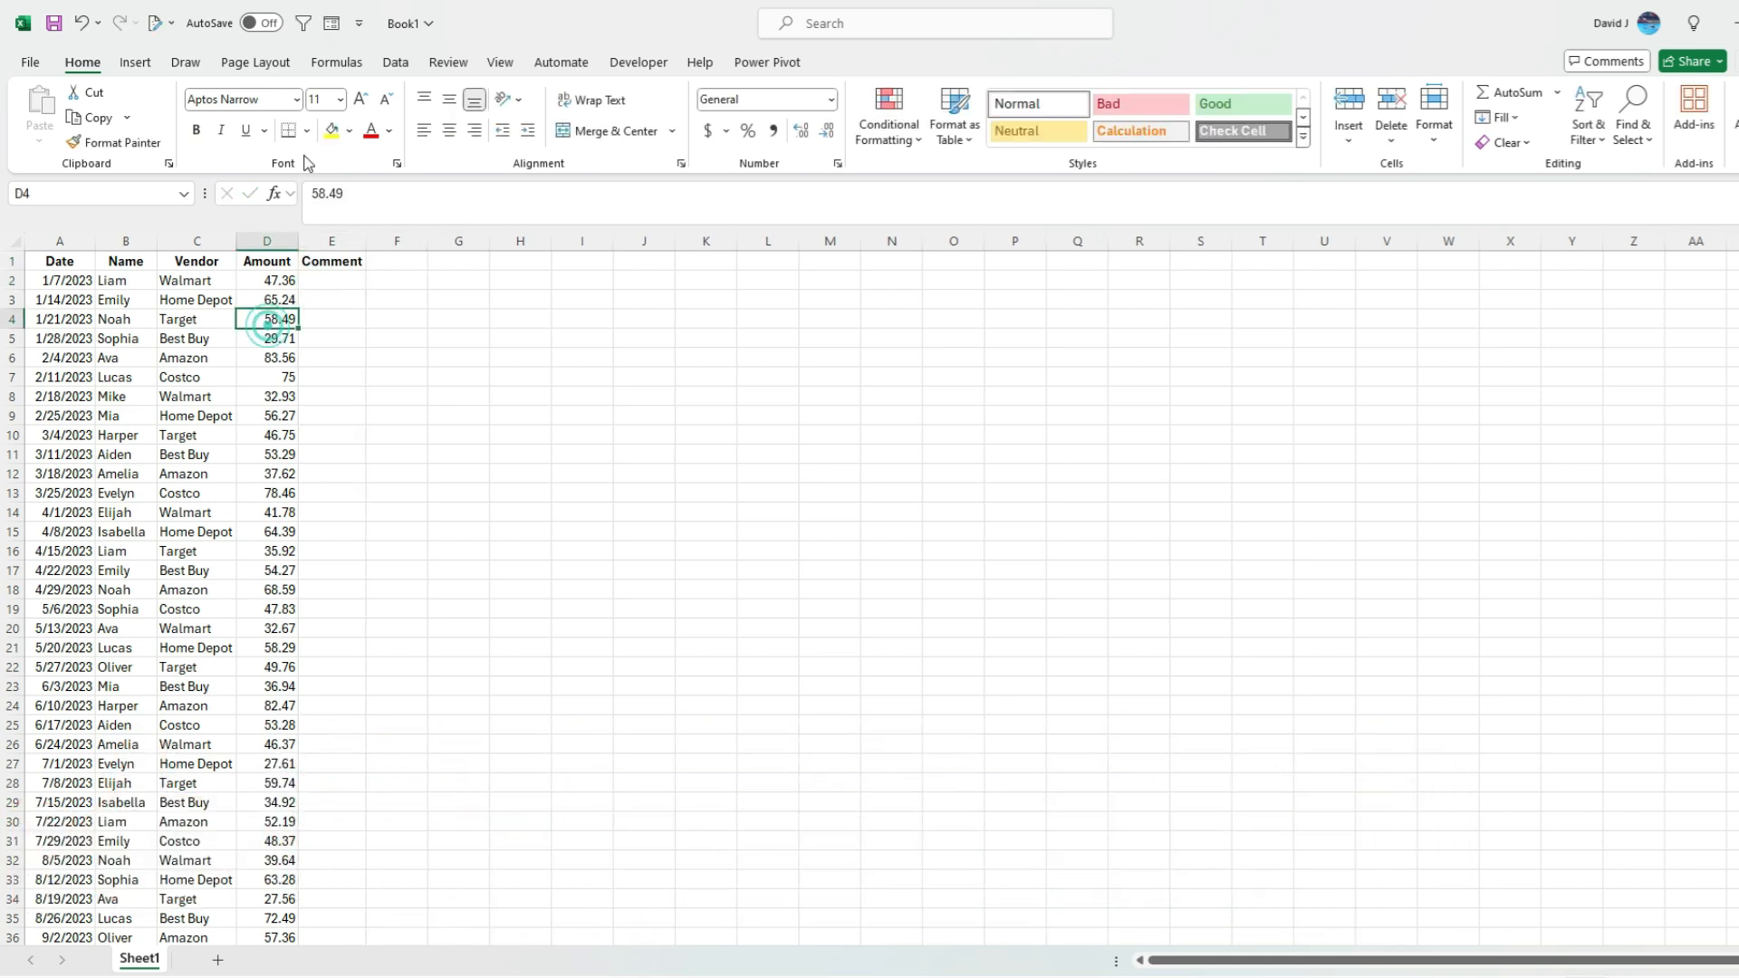
click(332, 24)
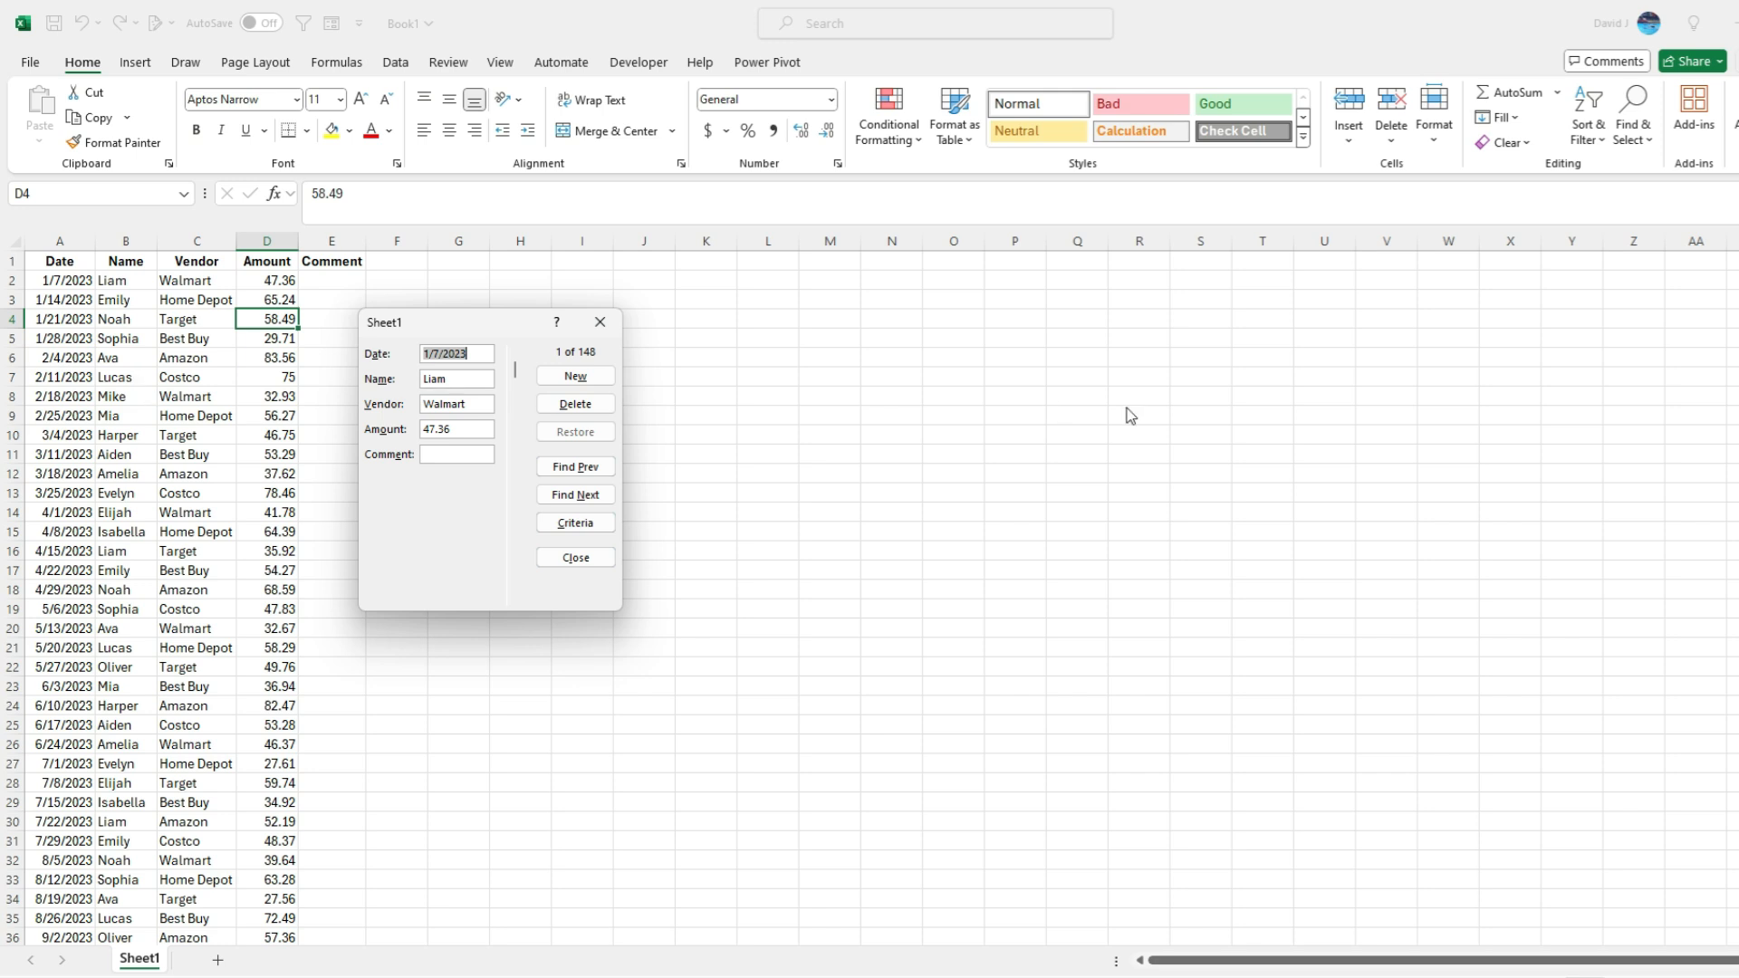
click(515, 442)
click(514, 442)
click(514, 467)
click(513, 485)
click(514, 494)
click(513, 514)
click(512, 601)
click(513, 601)
click(512, 601)
click(512, 600)
click(512, 601)
click(513, 600)
click(513, 600)
click(512, 601)
click(513, 399)
click(513, 400)
click(512, 399)
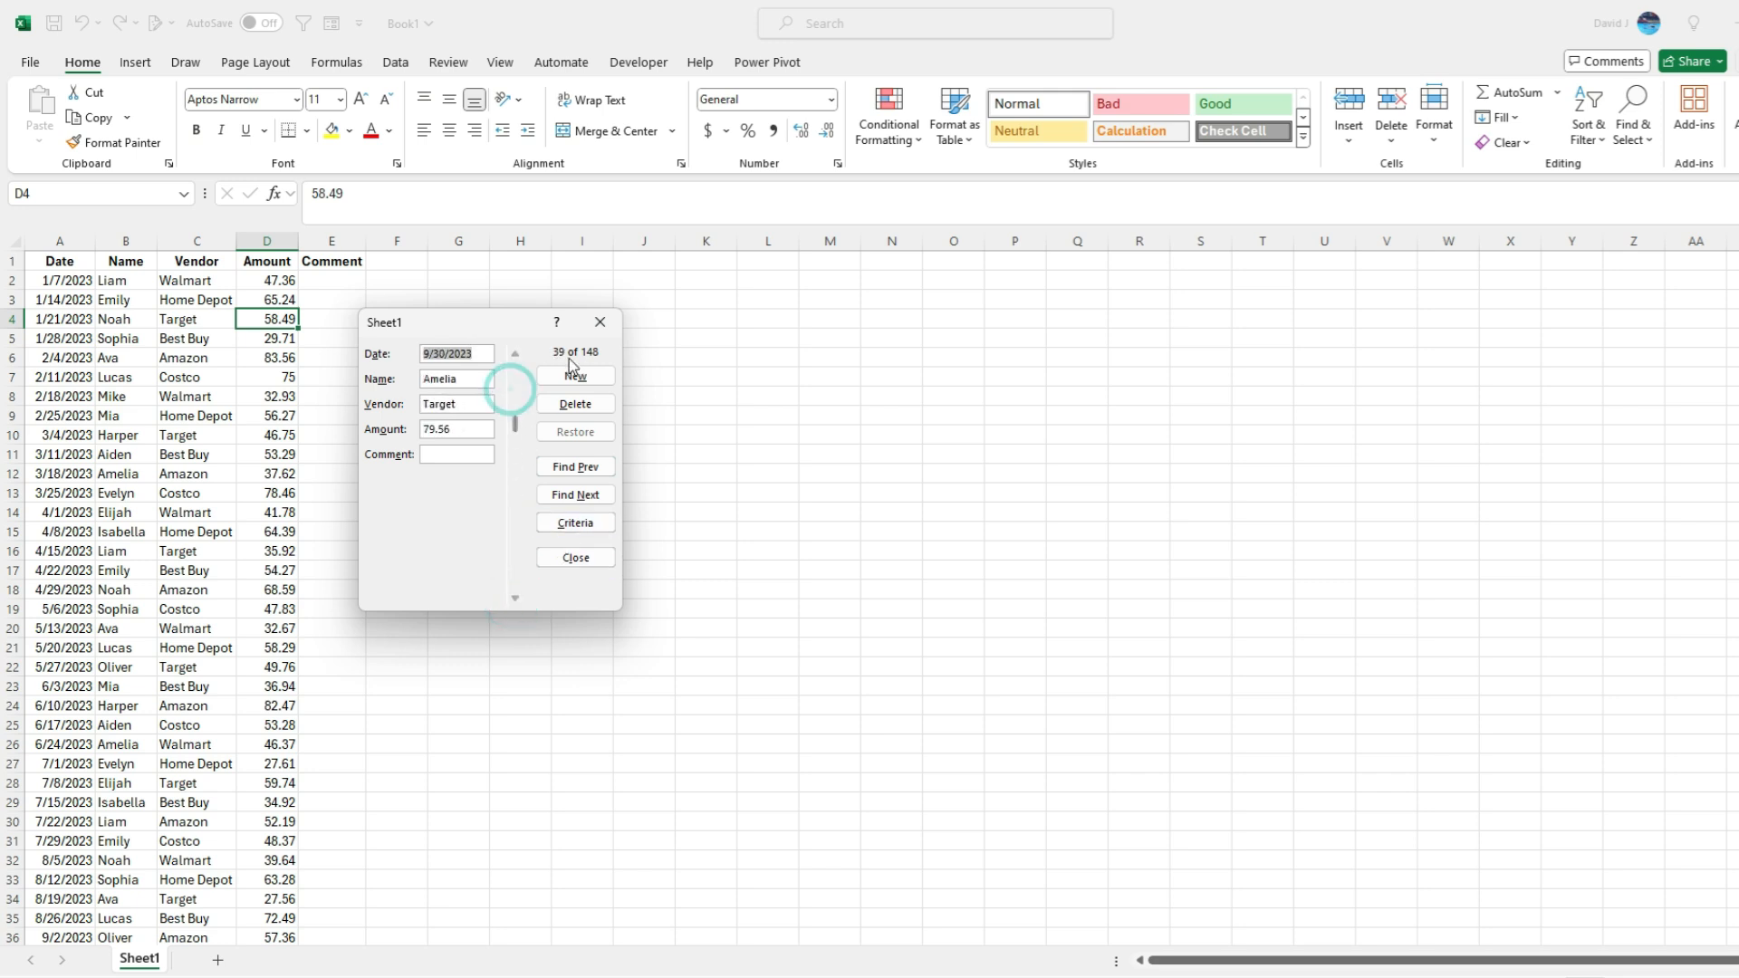
click(515, 377)
click(514, 377)
click(514, 376)
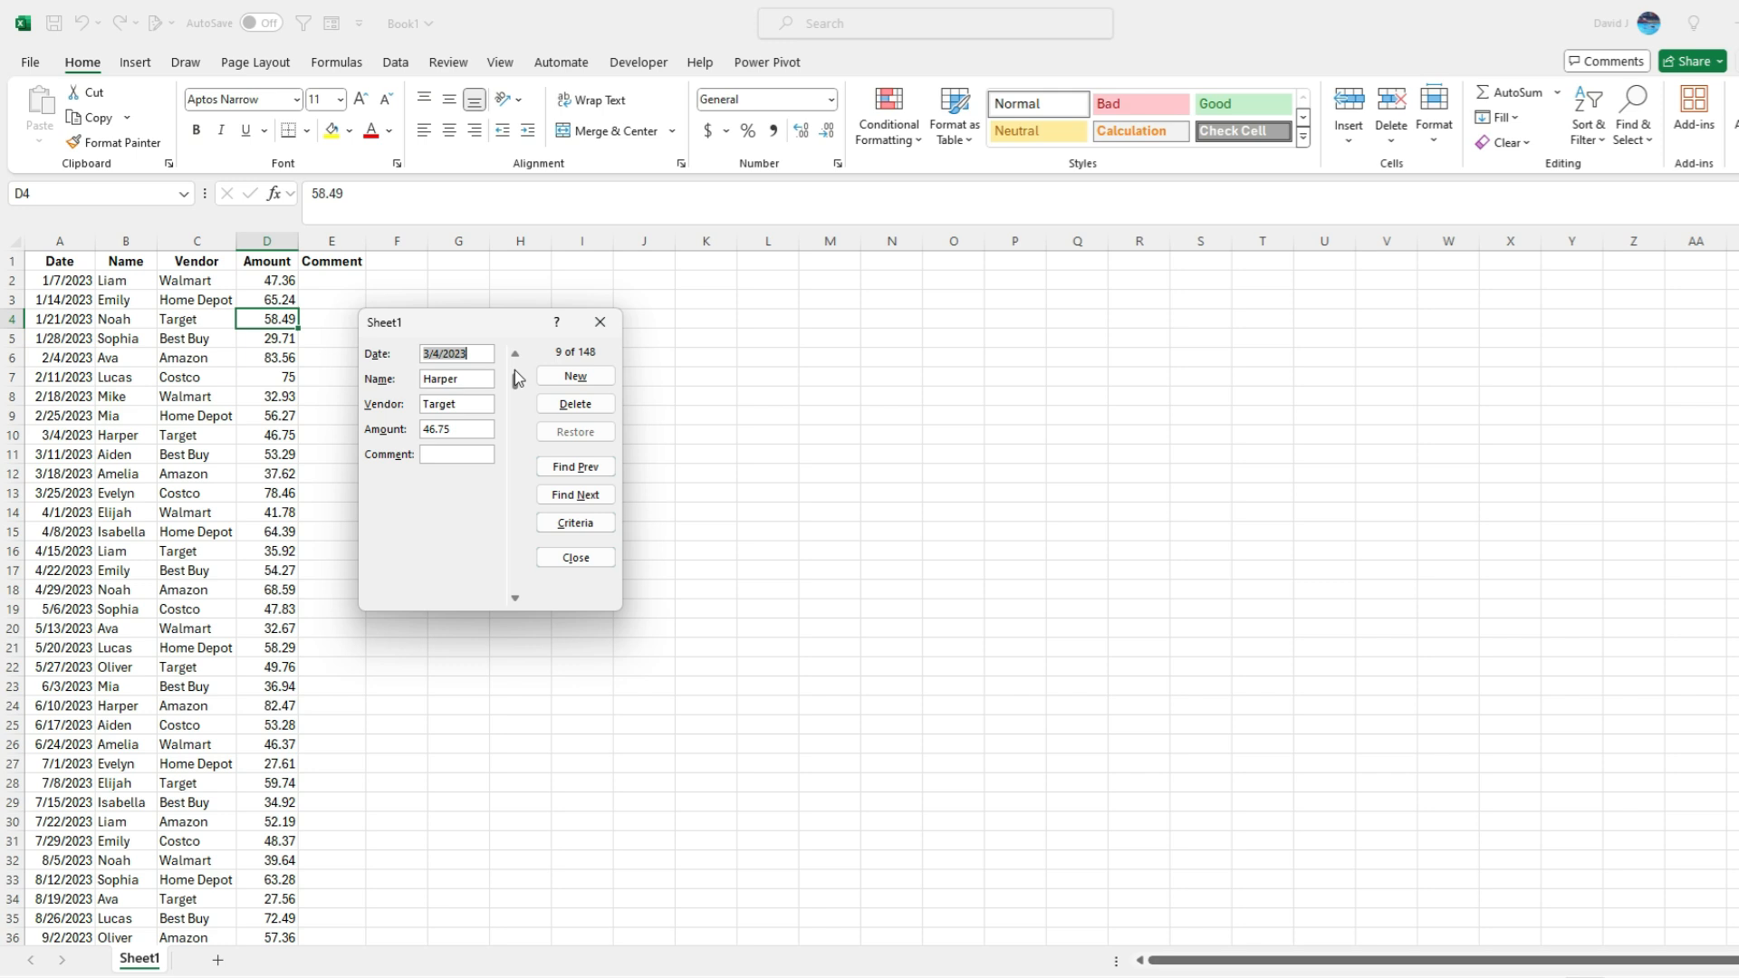
click(597, 322)
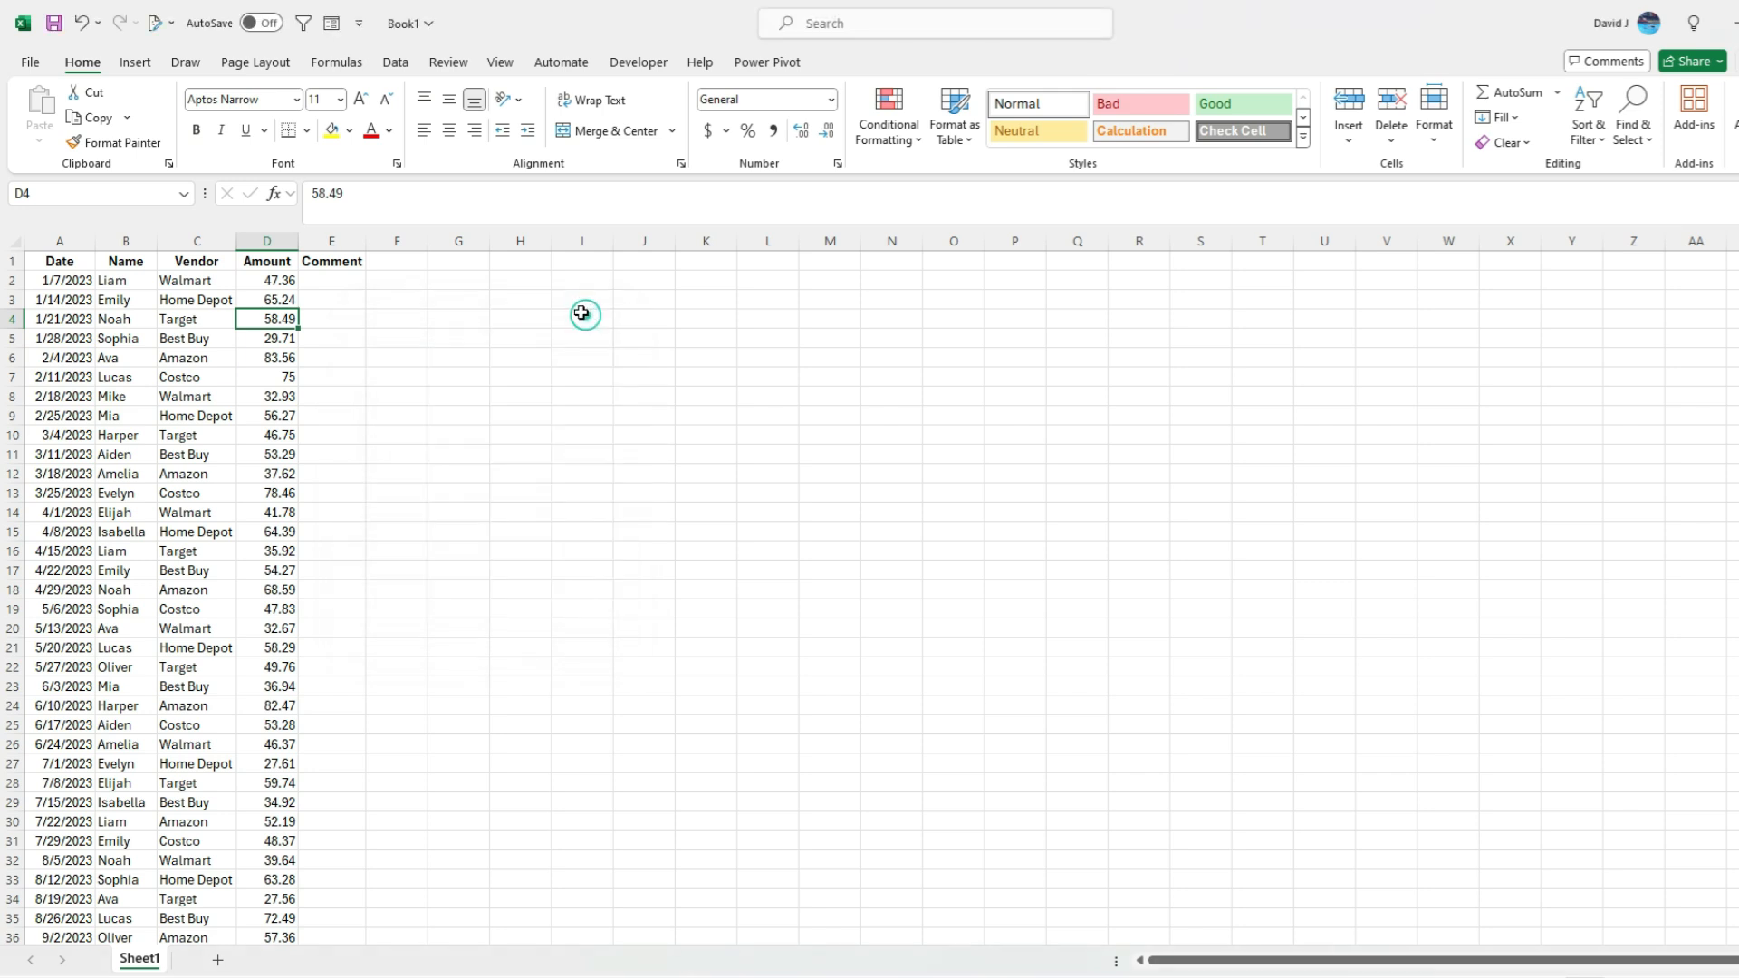
click(361, 30)
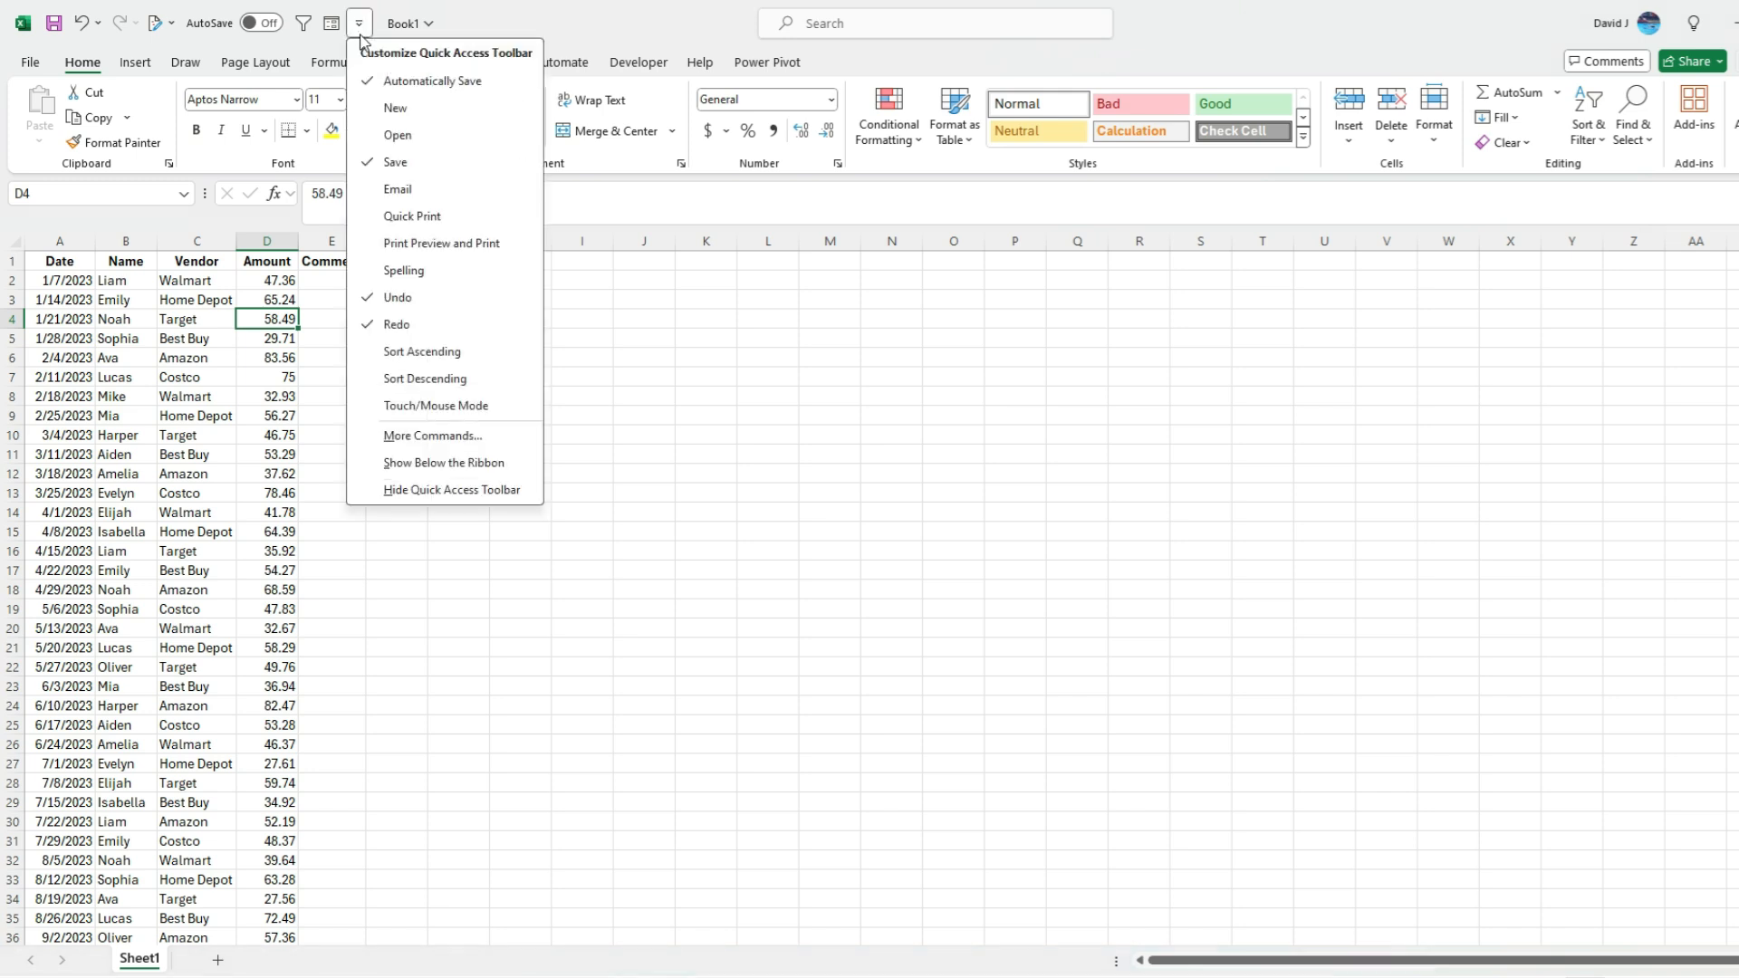
click(160, 402)
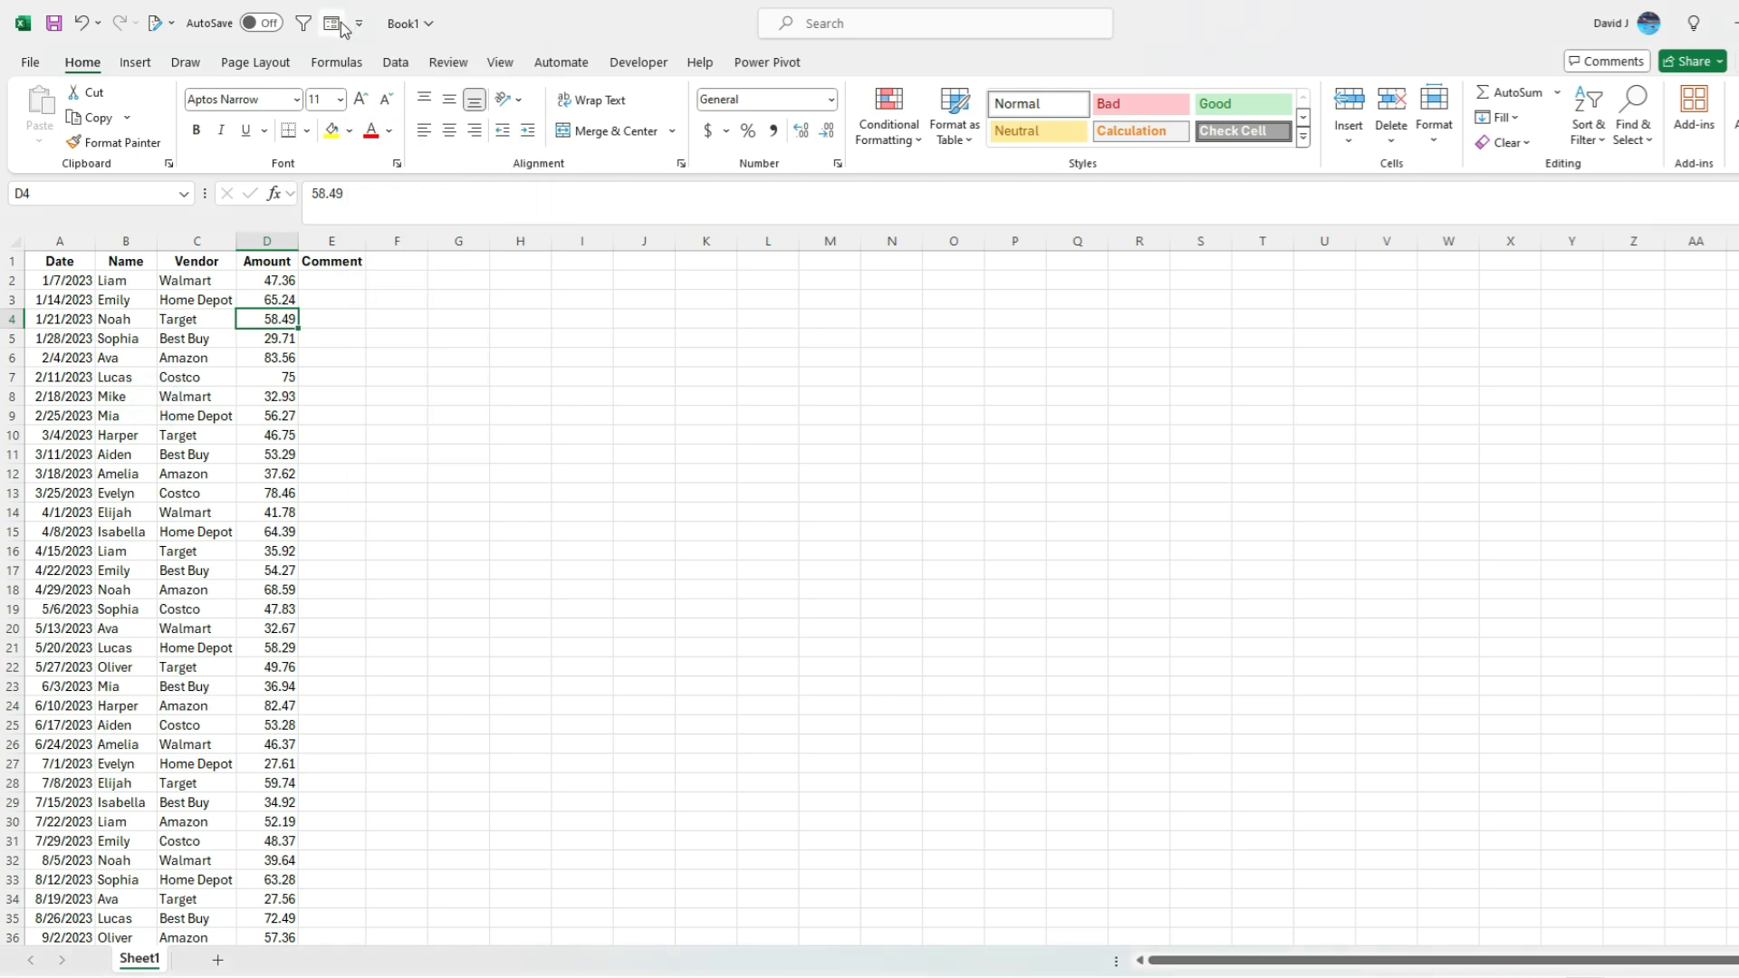